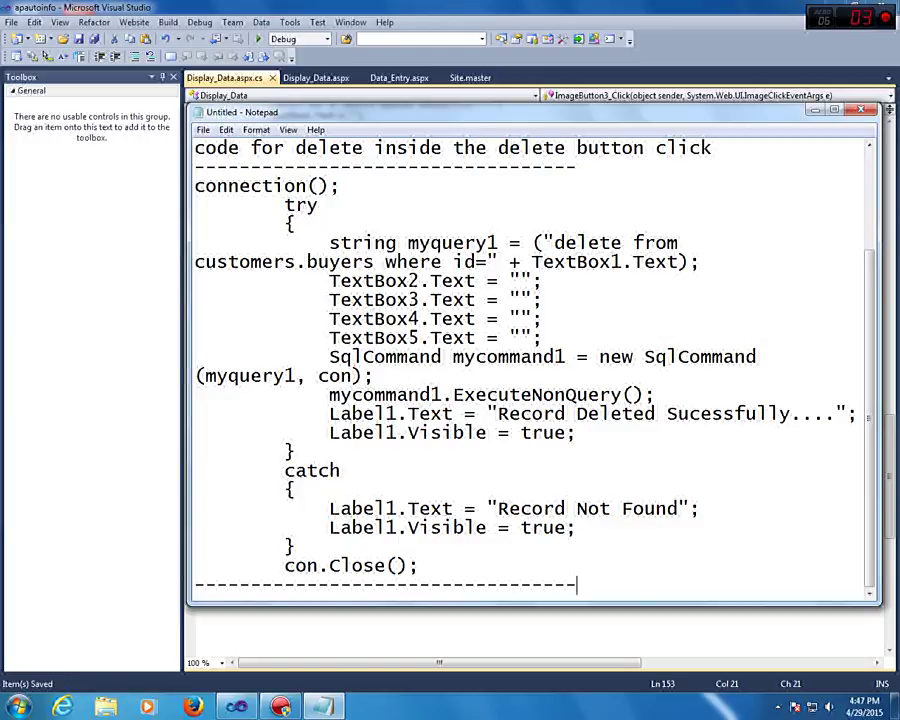
Type 'ok check the all options now.' on a new Notepad line, then switch back to Visual Studio
key("Return")
key("Return")
type("ok check the all options now.")
key("Return")
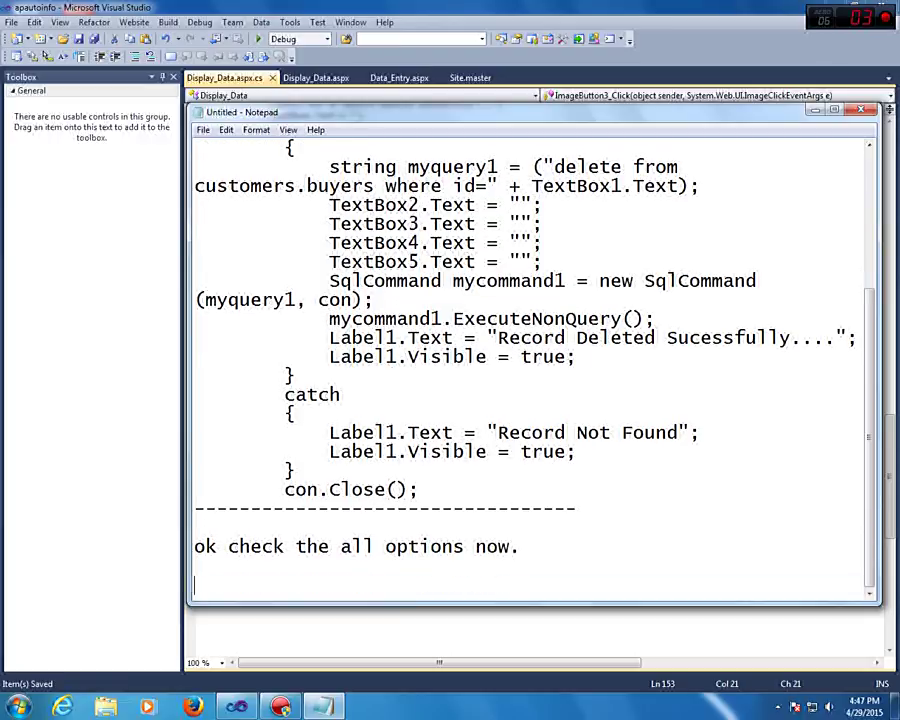
key("alt+Tab")
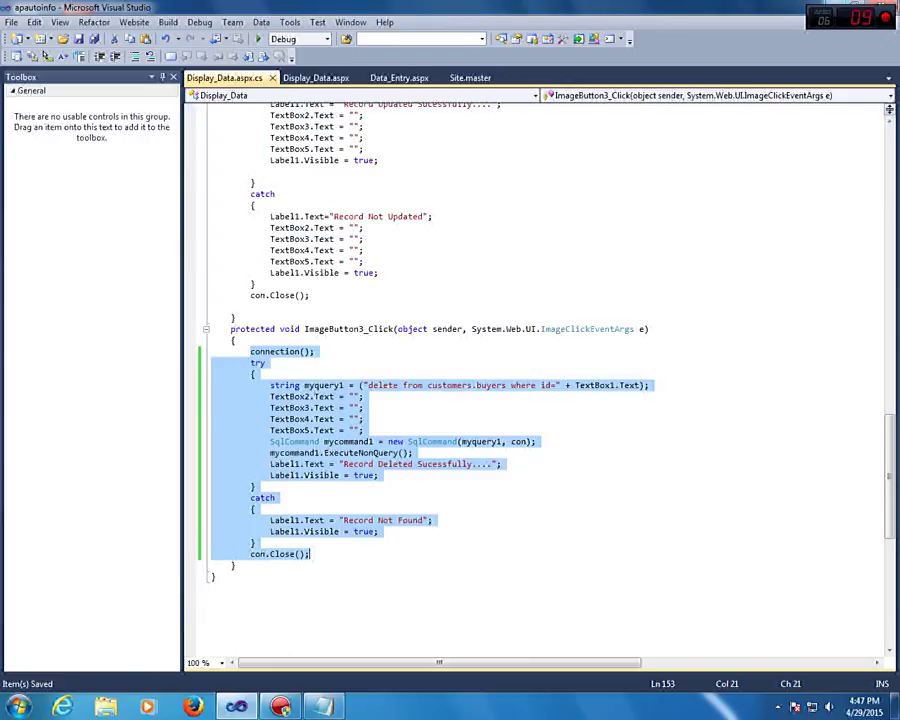
Launch Firefox, load apautoinfo.com and open the Add New Record form
key("super+d")
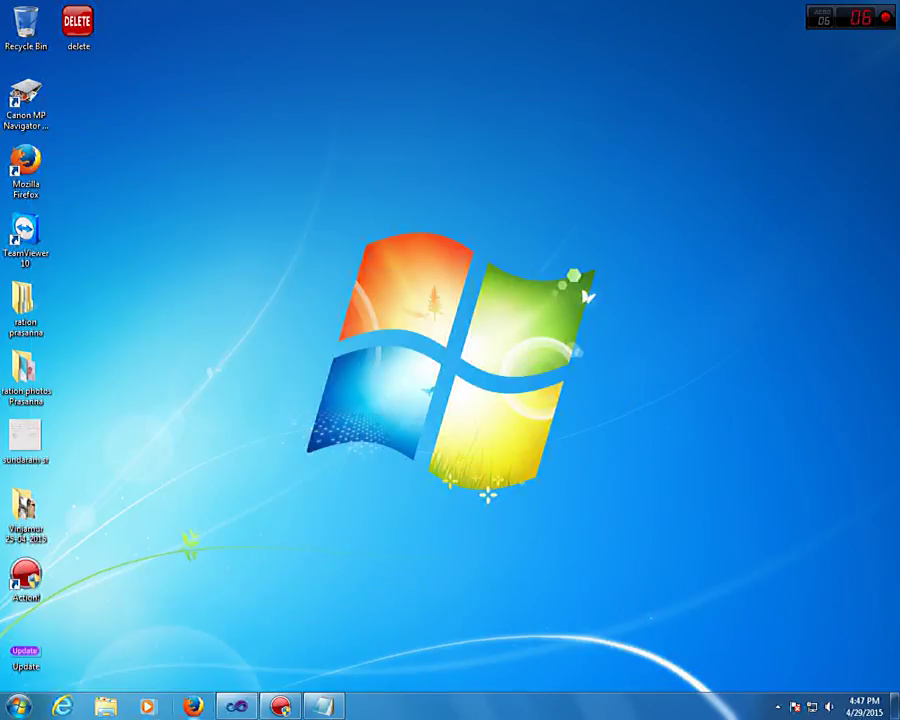
left_click(193, 706)
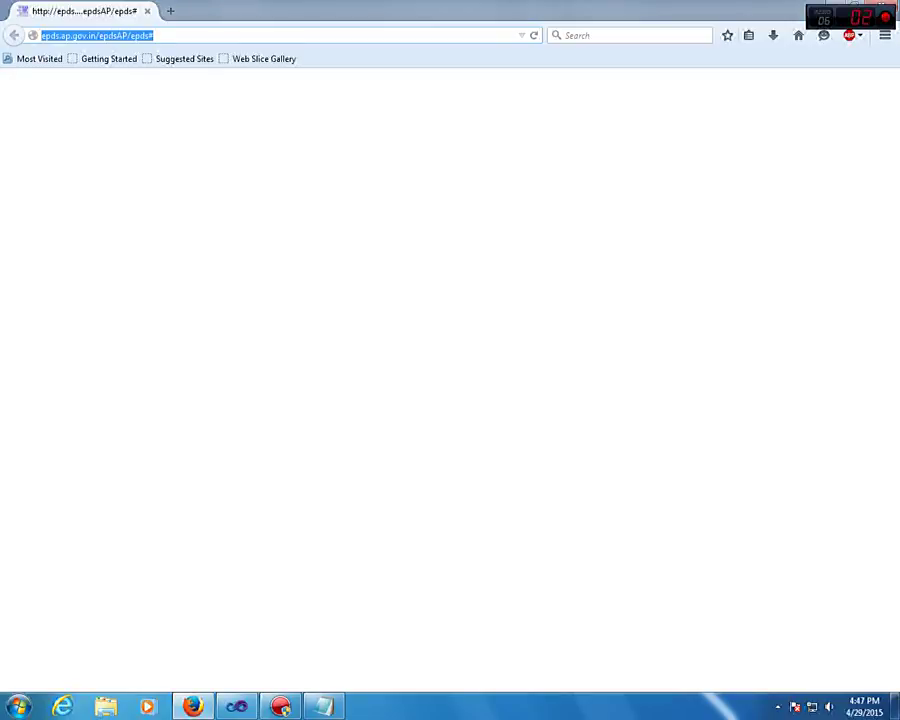
type("ap")
key("Return")
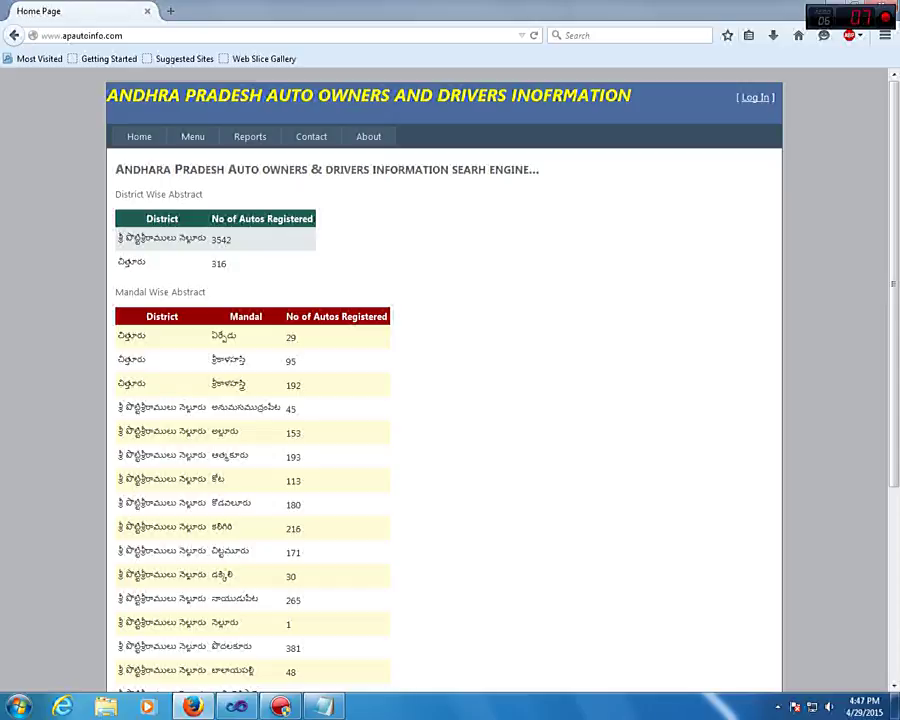
mouse_move(192, 136)
left_click(216, 155)
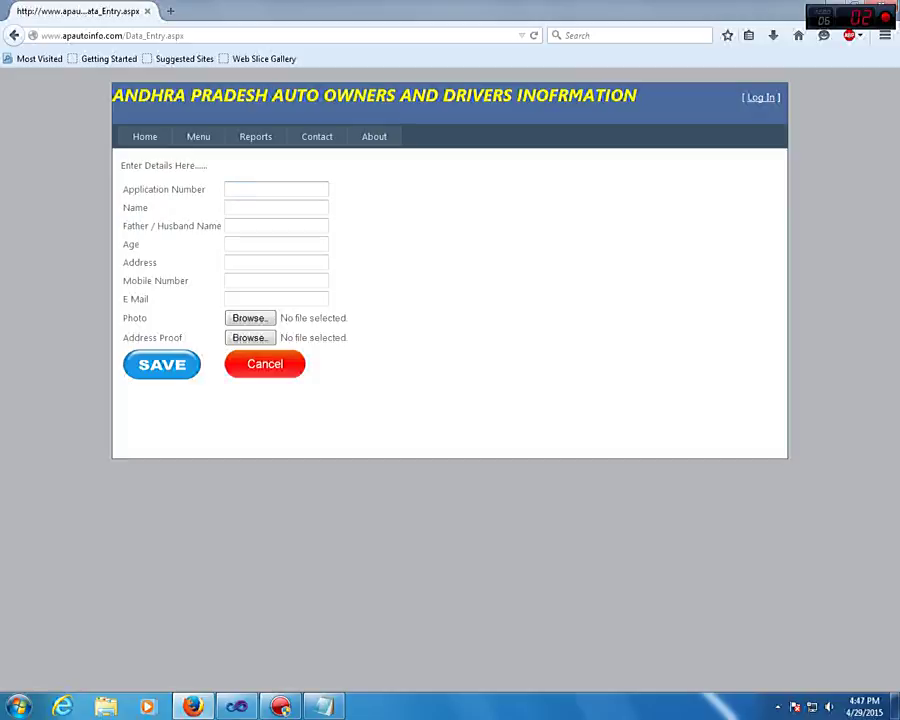
Enter application number 999, the owner's name, the father's name and age 30
key("Tab")
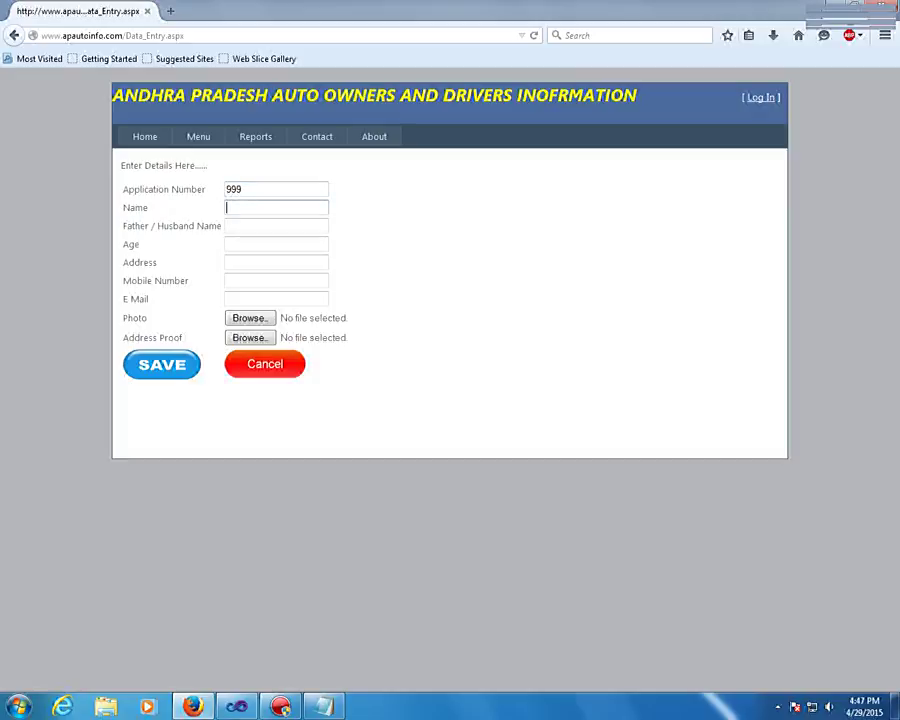
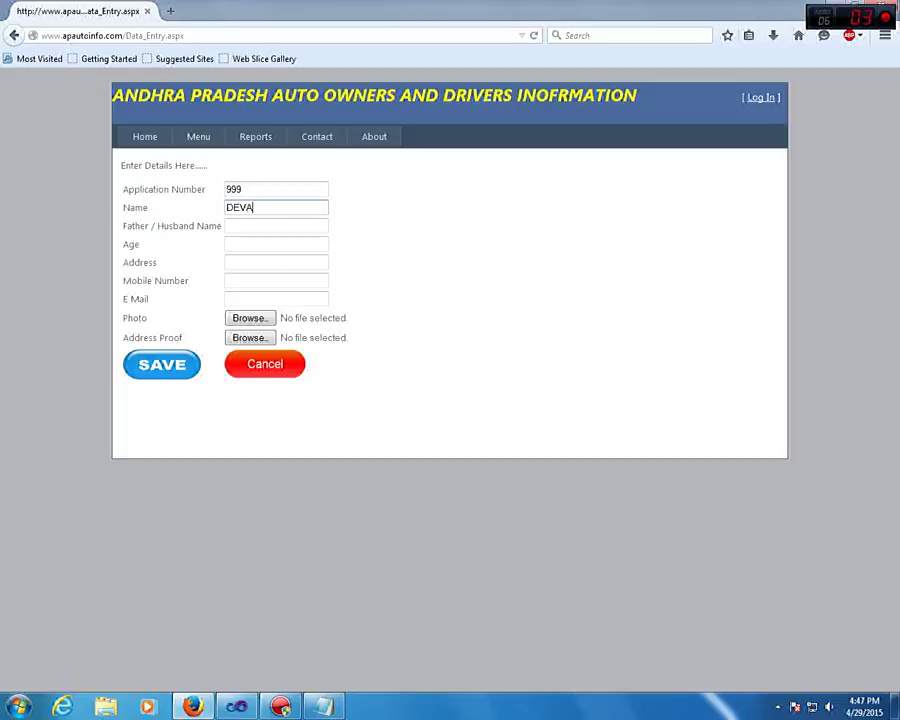
key("Tab")
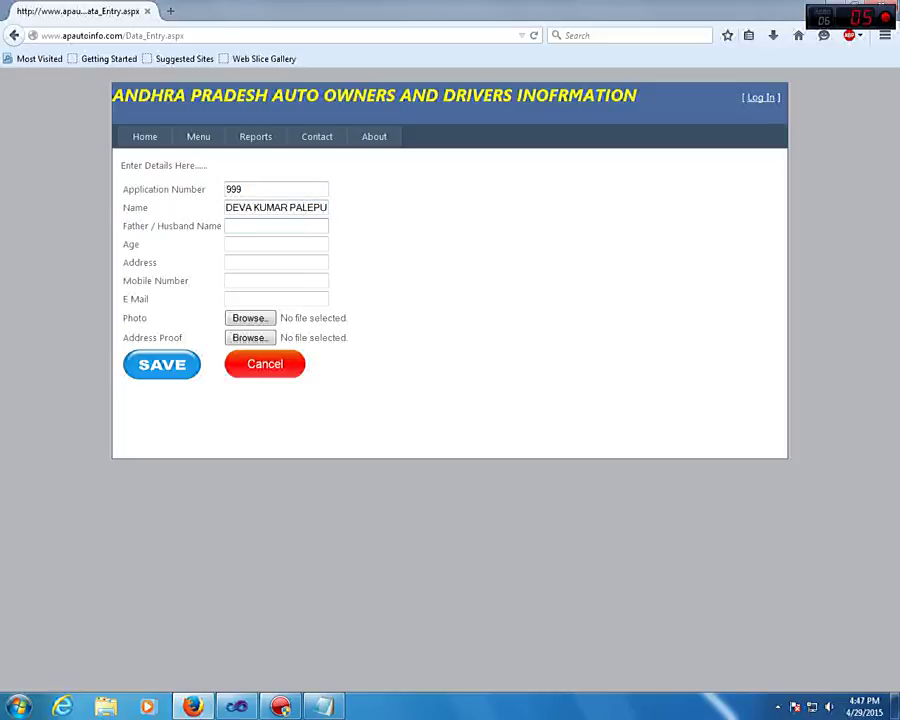
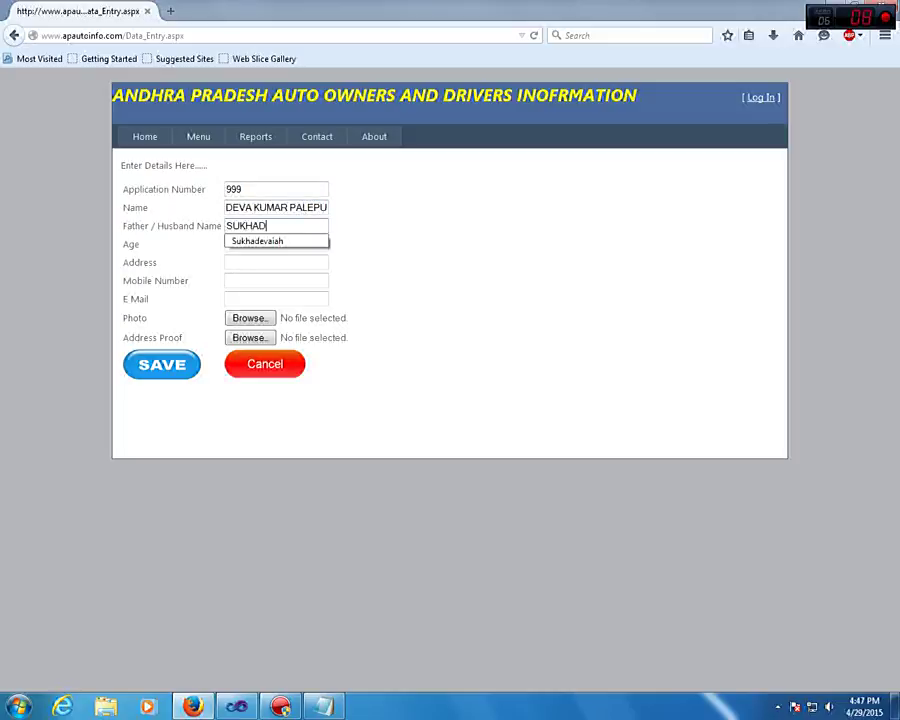
key("Tab")
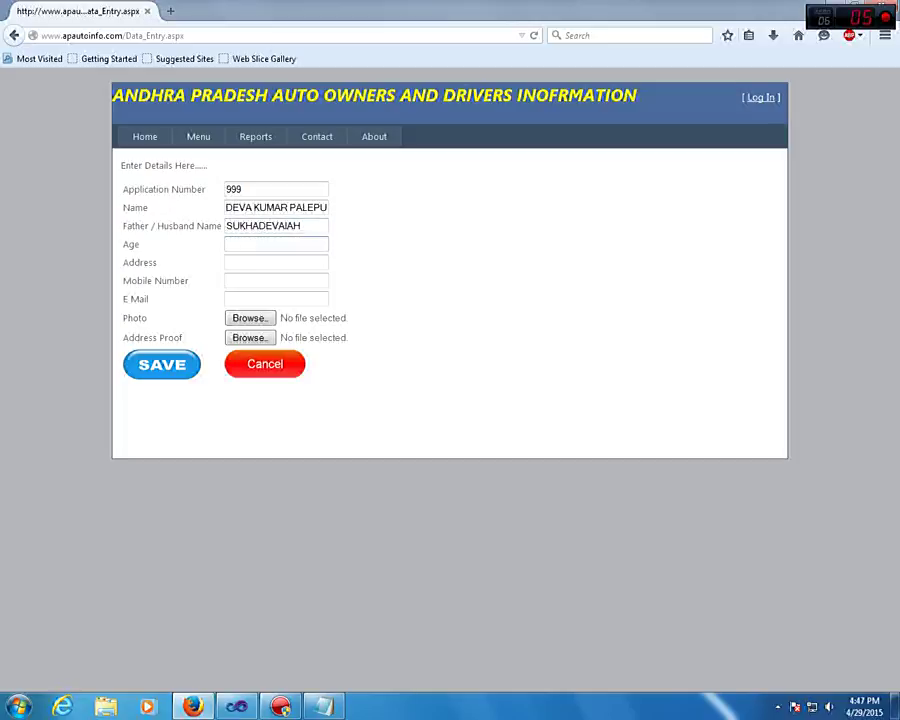
Fill in the owner's address, mobile number and e-mail, then start the photo upload
key("Tab")
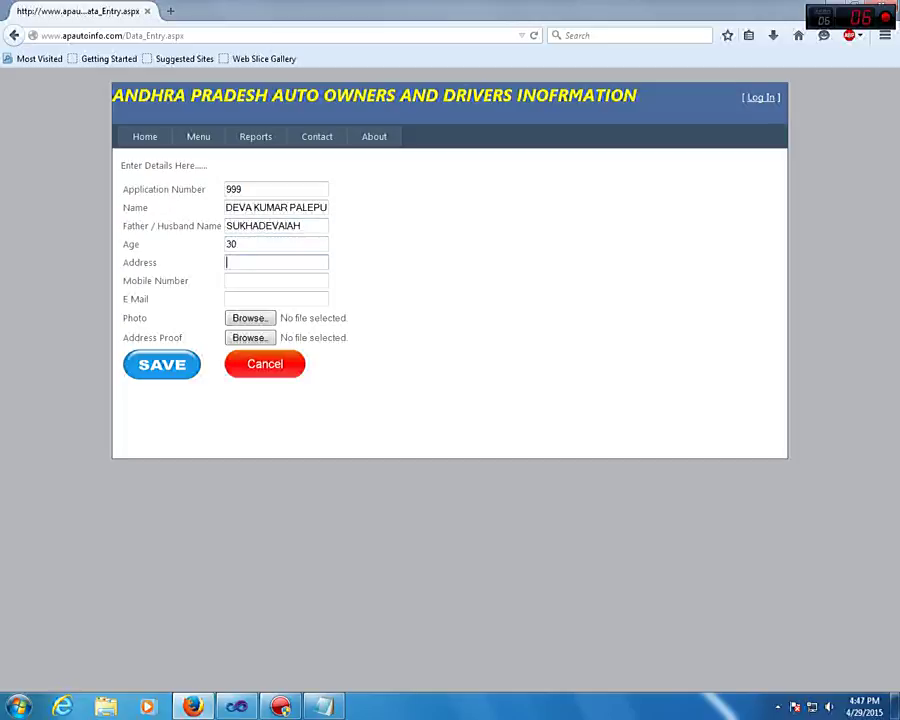
type("KOVUR")
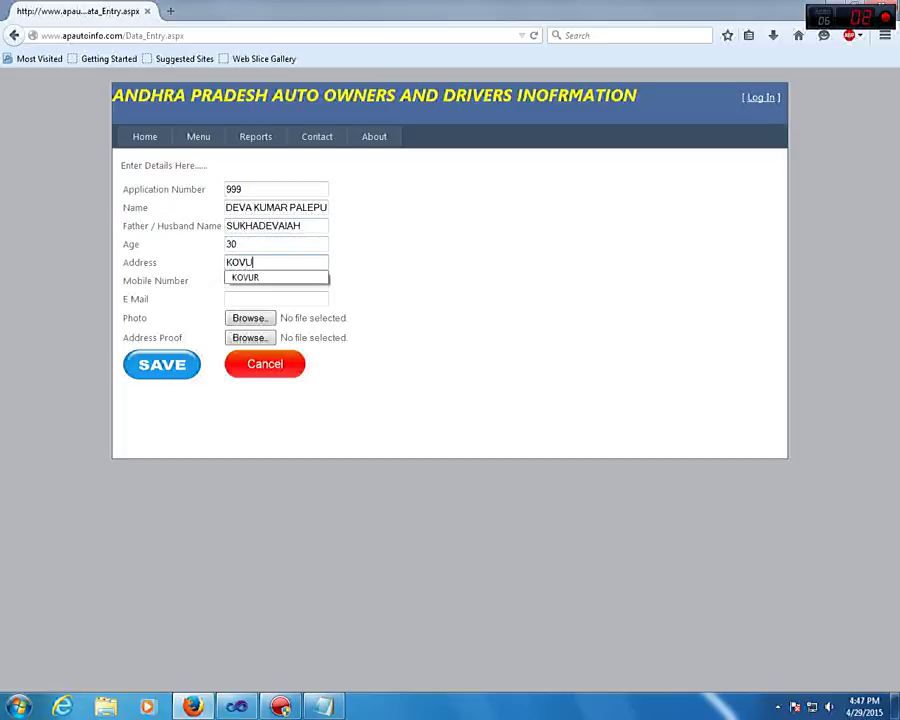
key("Tab")
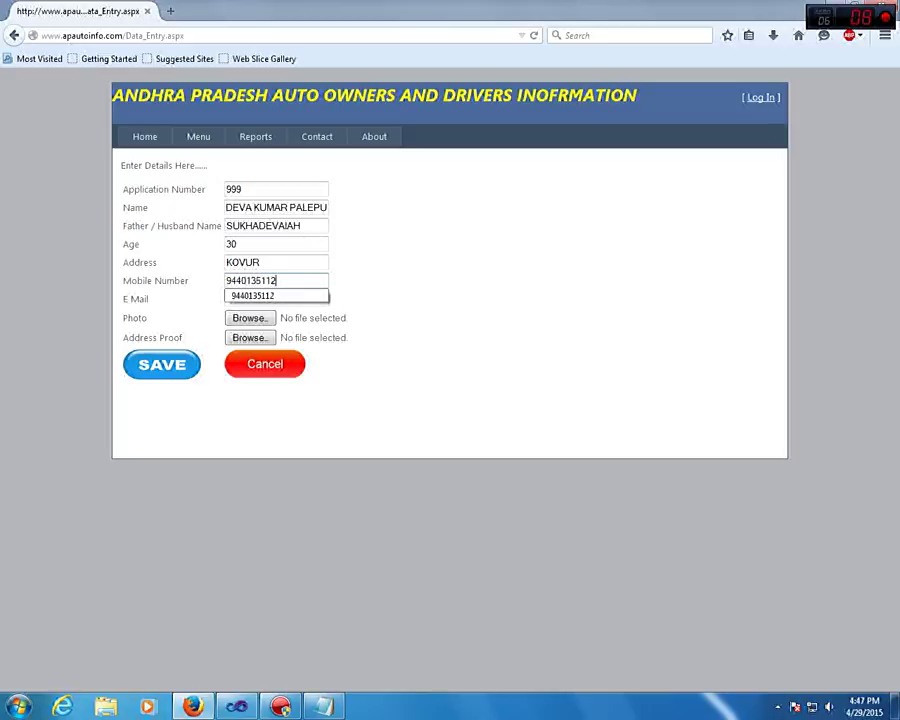
key("Tab")
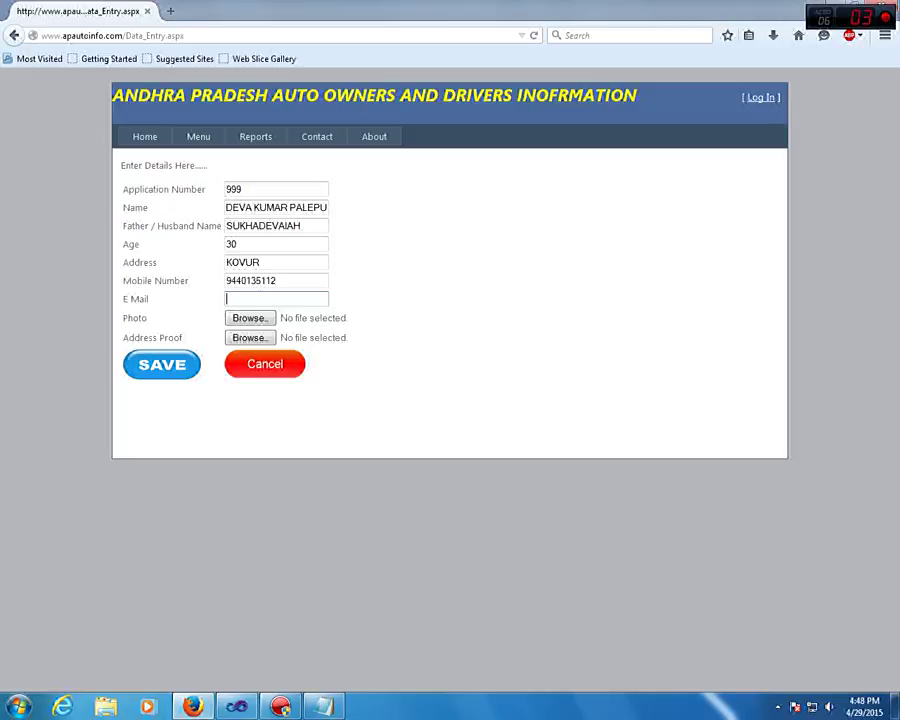
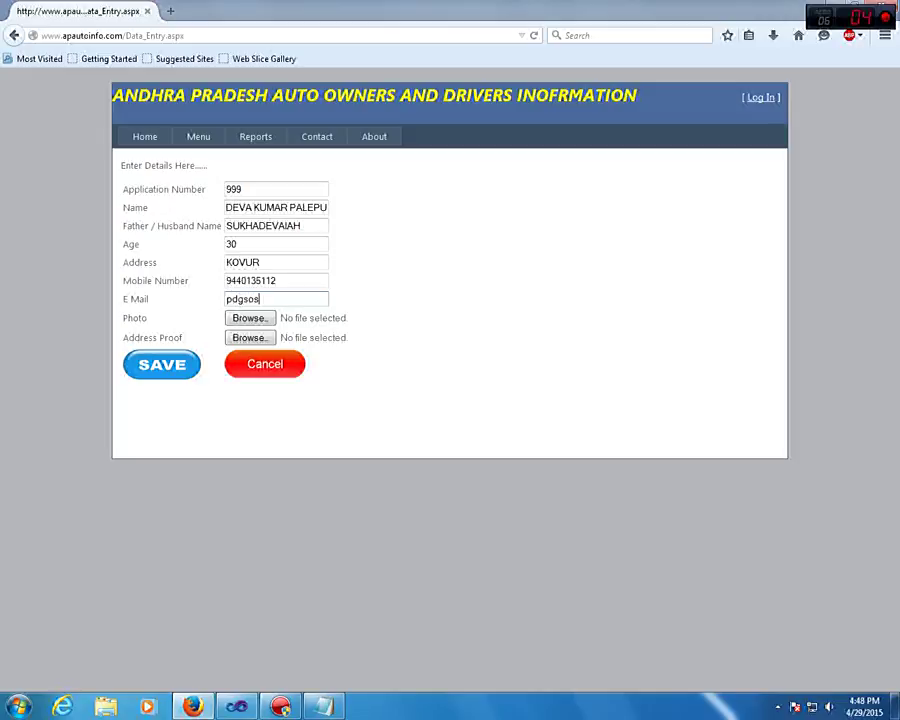
key("Tab")
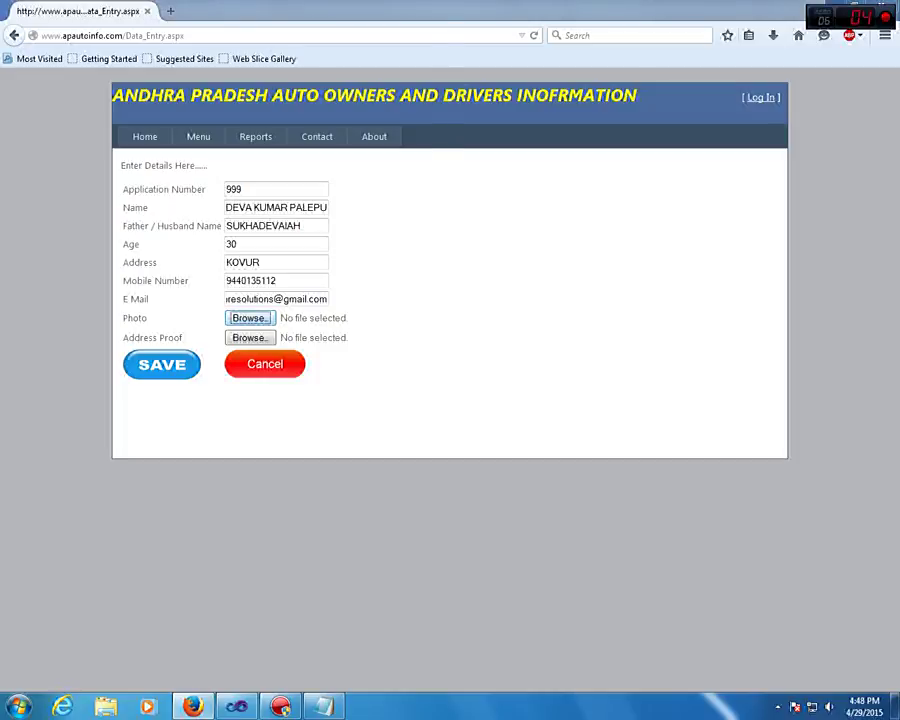
key("Return")
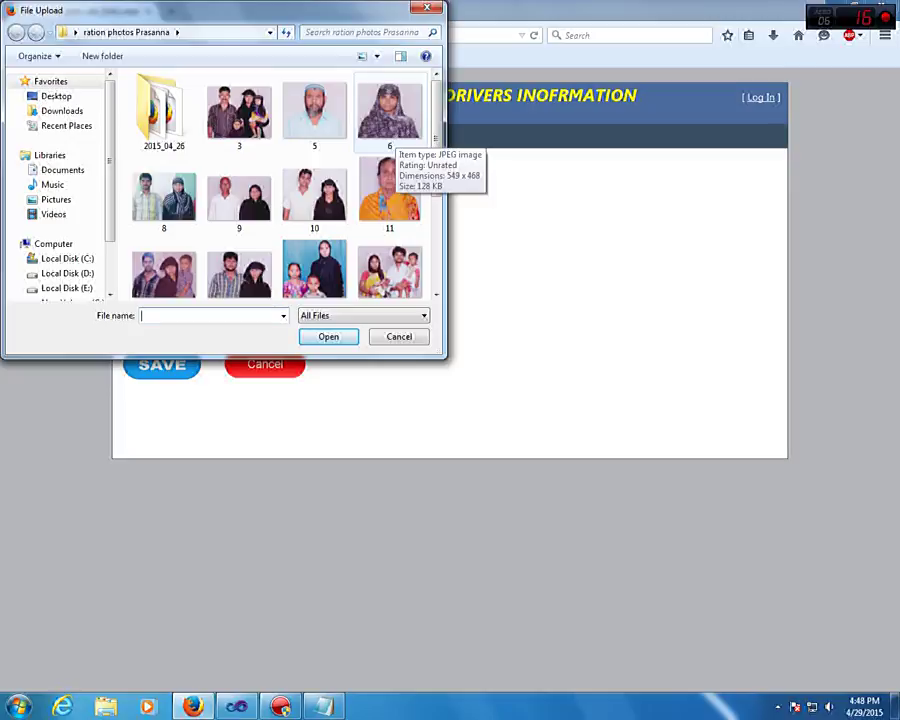
Attach Chrysanthemum.jpg from Pictures > Sample Pictures as the owner's photo
scroll(390, 120, "down", 1)
scroll(390, 120, "down", 1)
scroll(390, 120, "up", 3)
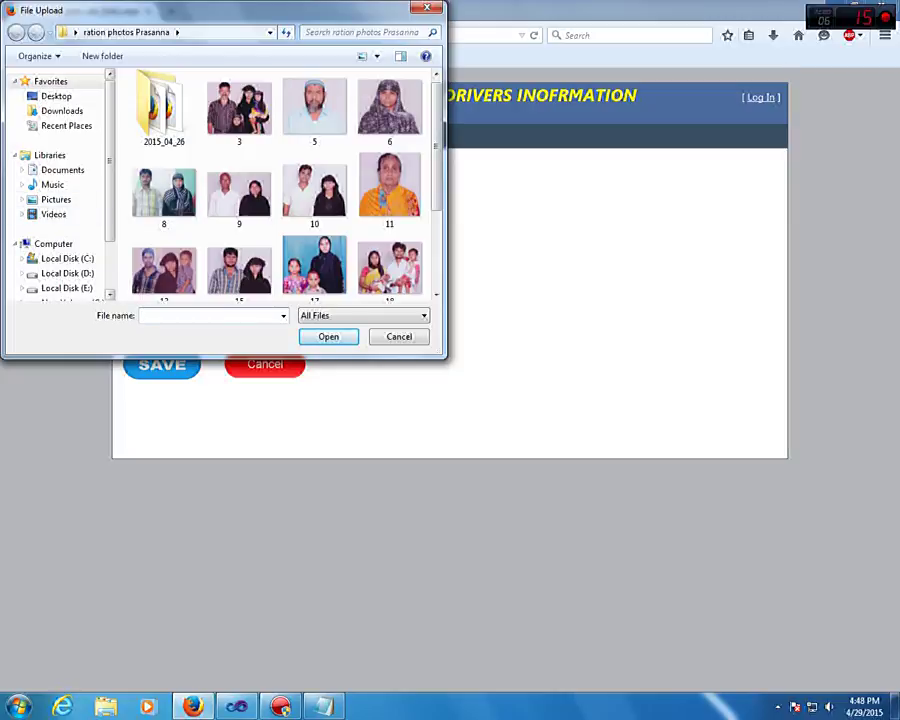
scroll(55, 180, "down", 2)
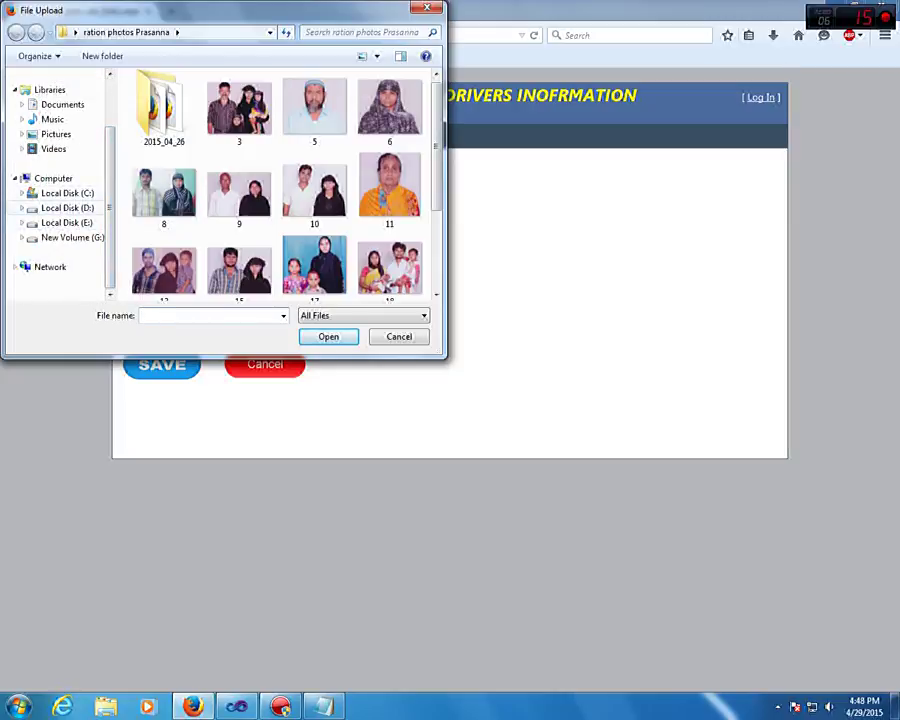
left_click(67, 222)
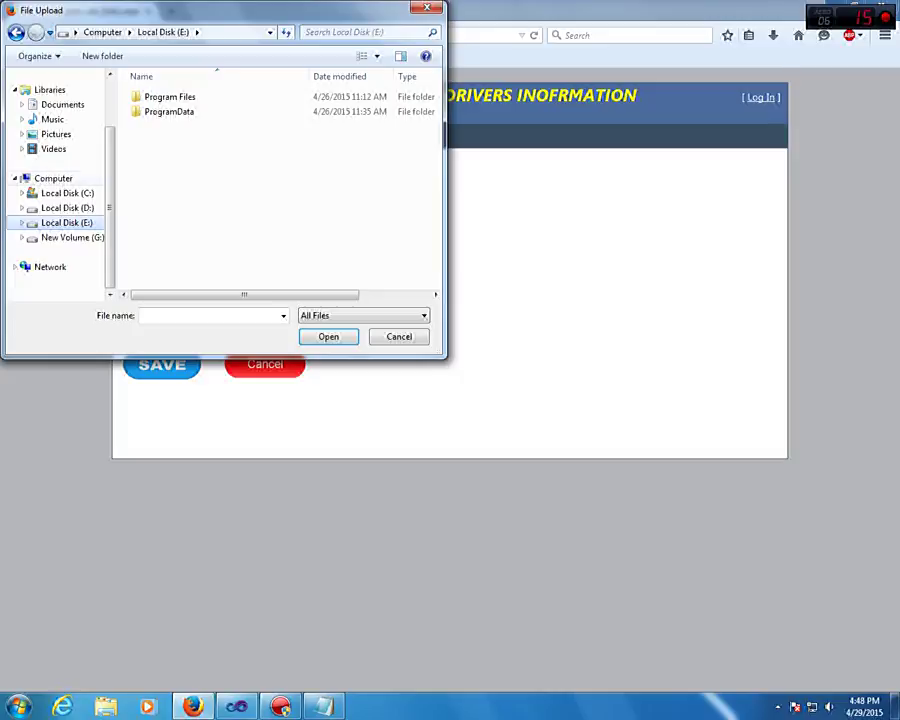
left_click(67, 192)
scroll(55, 180, "up", 2)
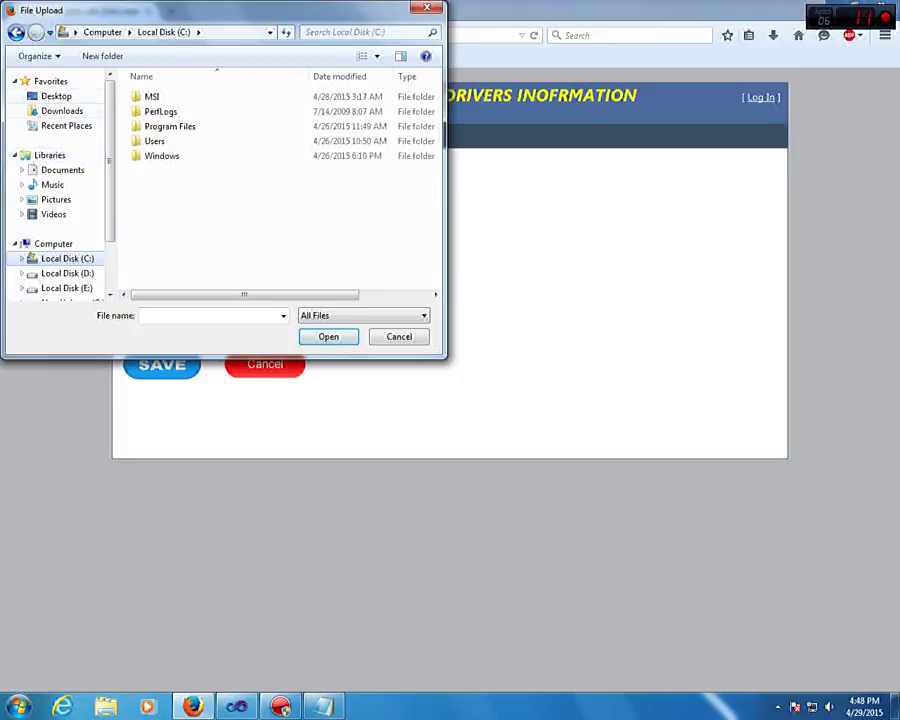
left_click(56, 199)
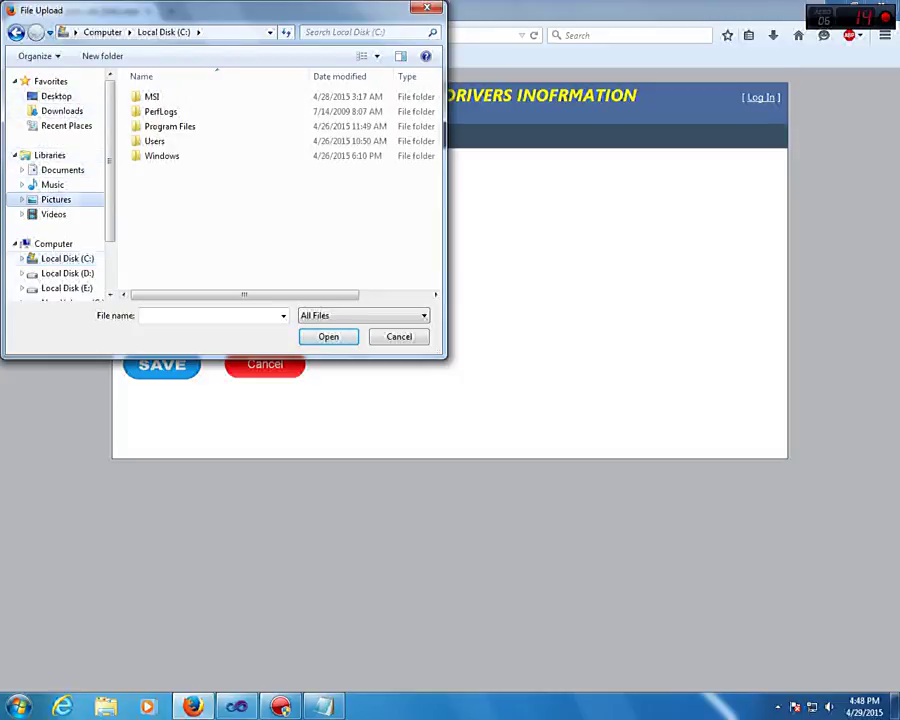
double_click(321, 148)
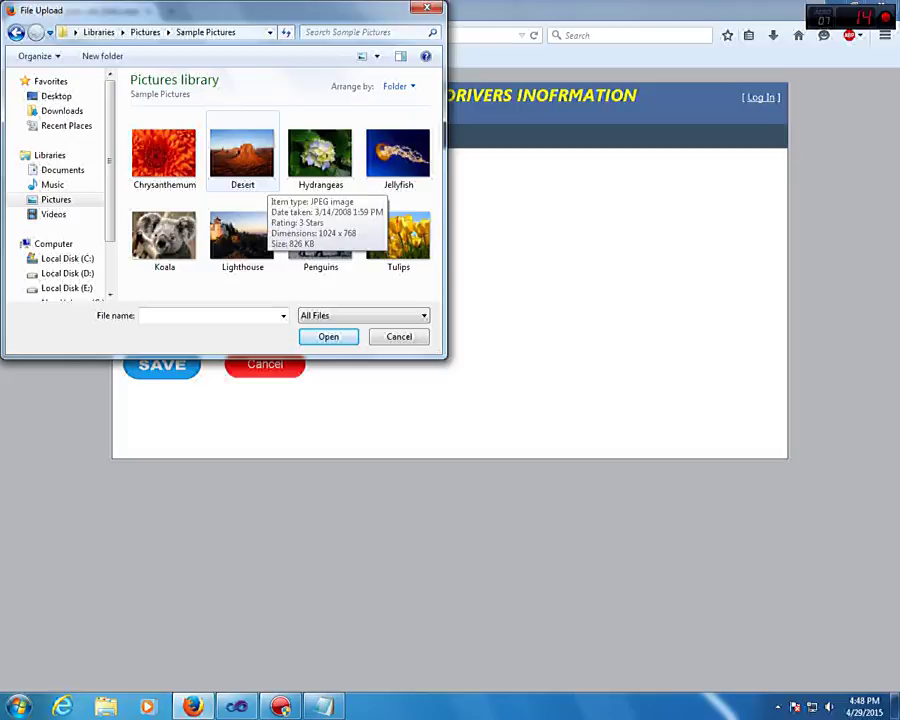
double_click(164, 152)
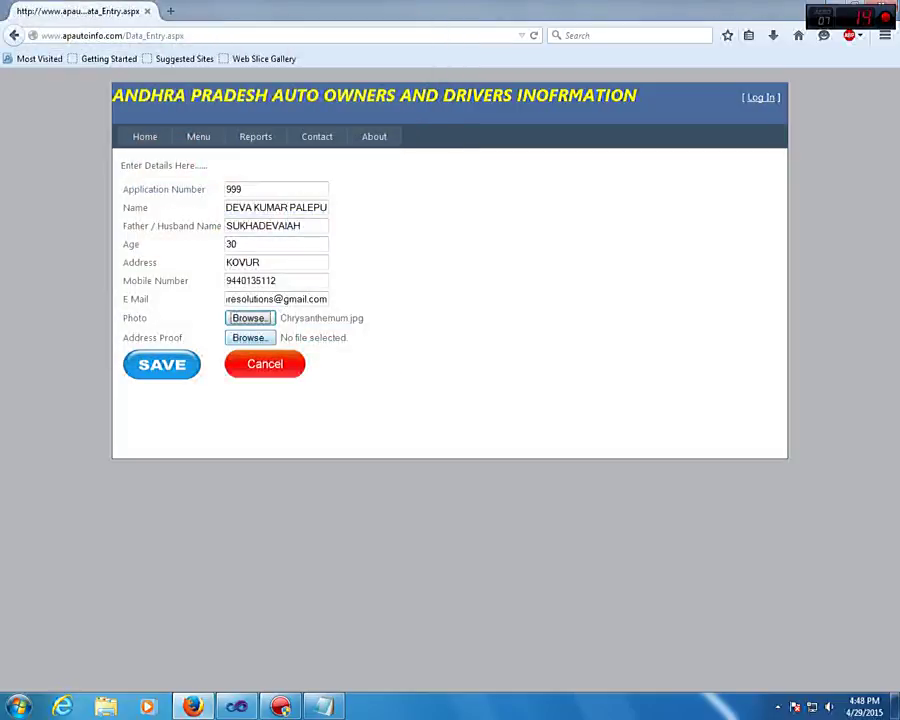
Attach Chrysanthemum.jpg as the address proof too and save the record
left_click(249, 337)
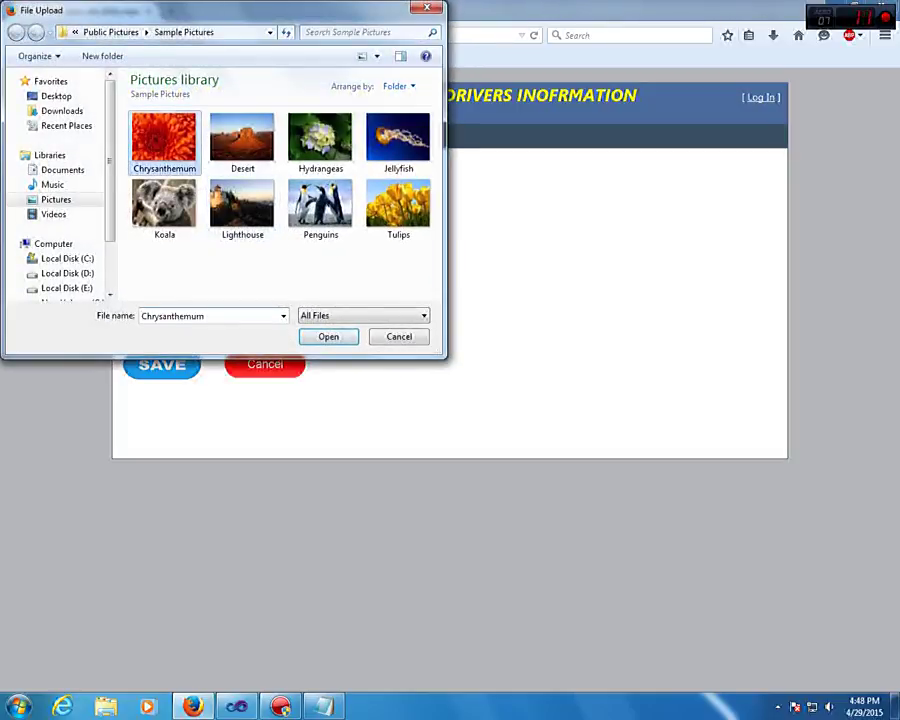
double_click(164, 140)
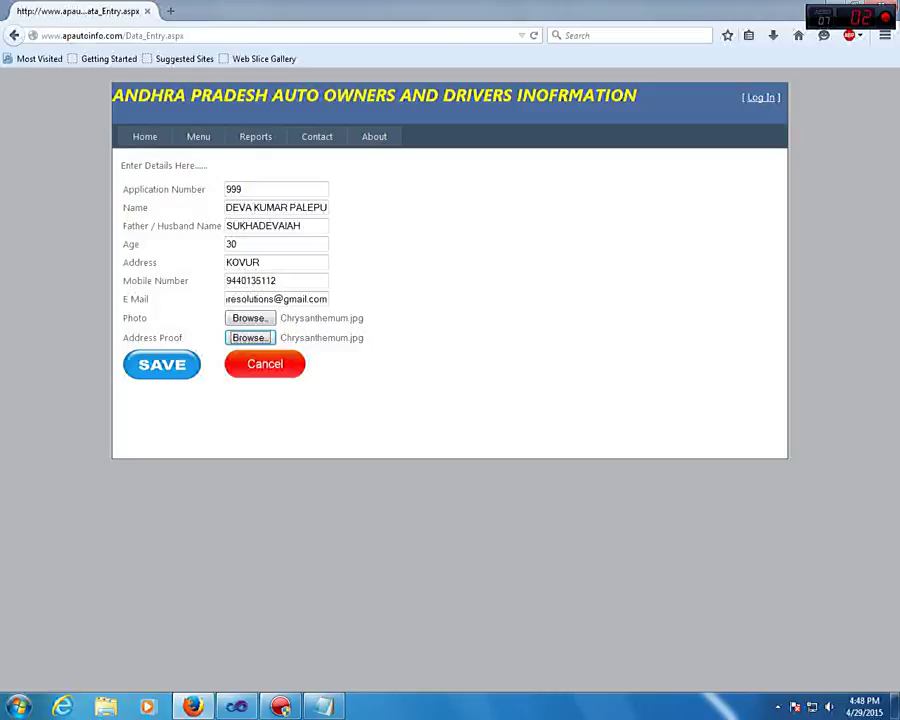
left_click(162, 364)
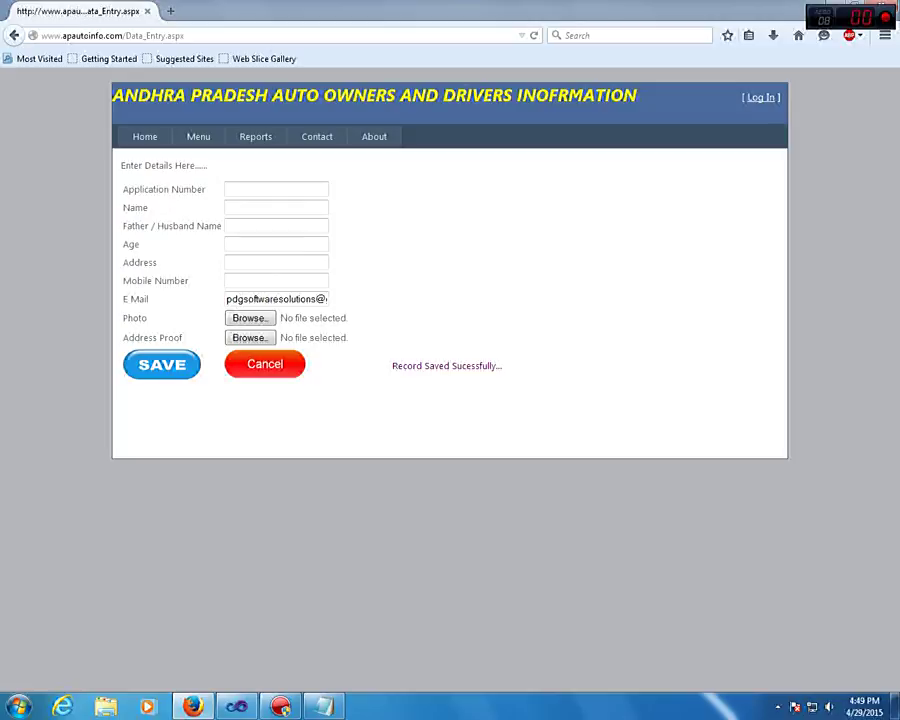
After 'Record Saved Sucessfully...' appears, put the cursor in the cleared Application Number field
mouse_move(198, 136)
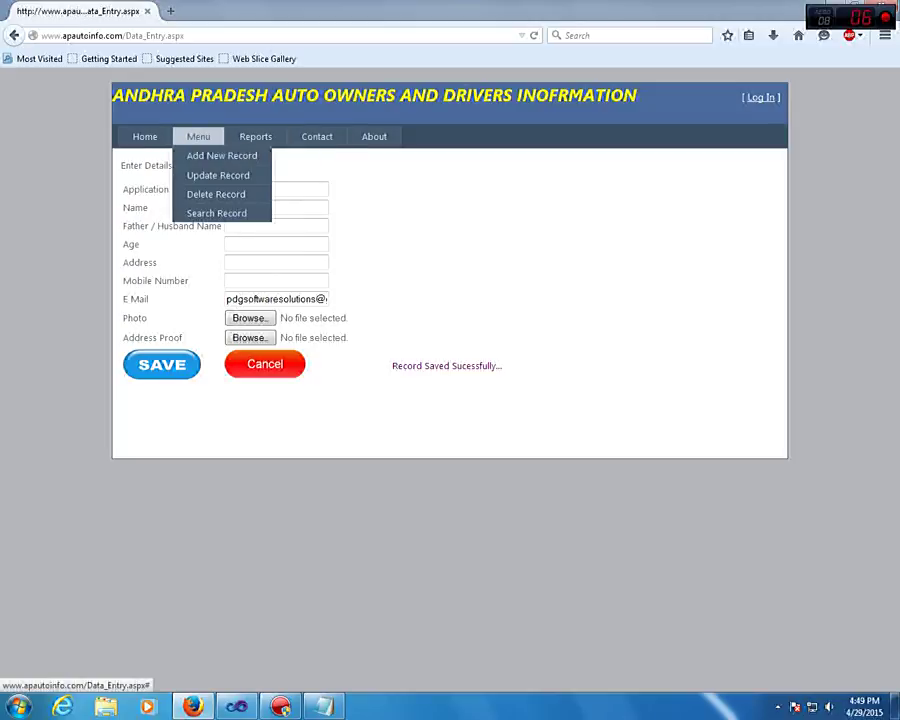
left_click(276, 189)
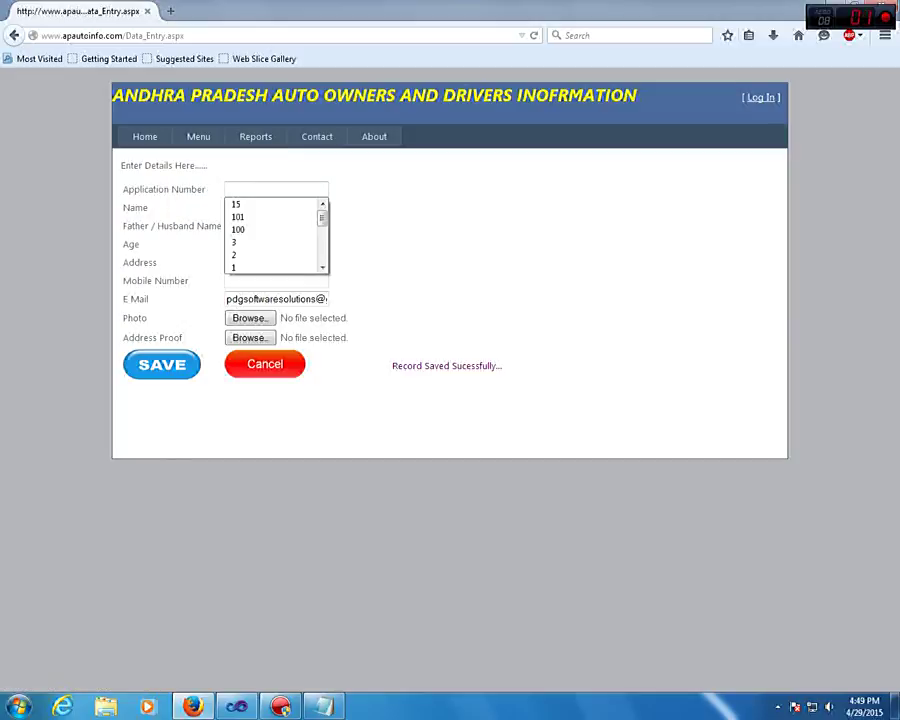
Enter application number 888, the owner's name, the father's name and age 25
type("888")
key("BackSpace")
key("BackSpace")
key("BackSpace")
type("9")
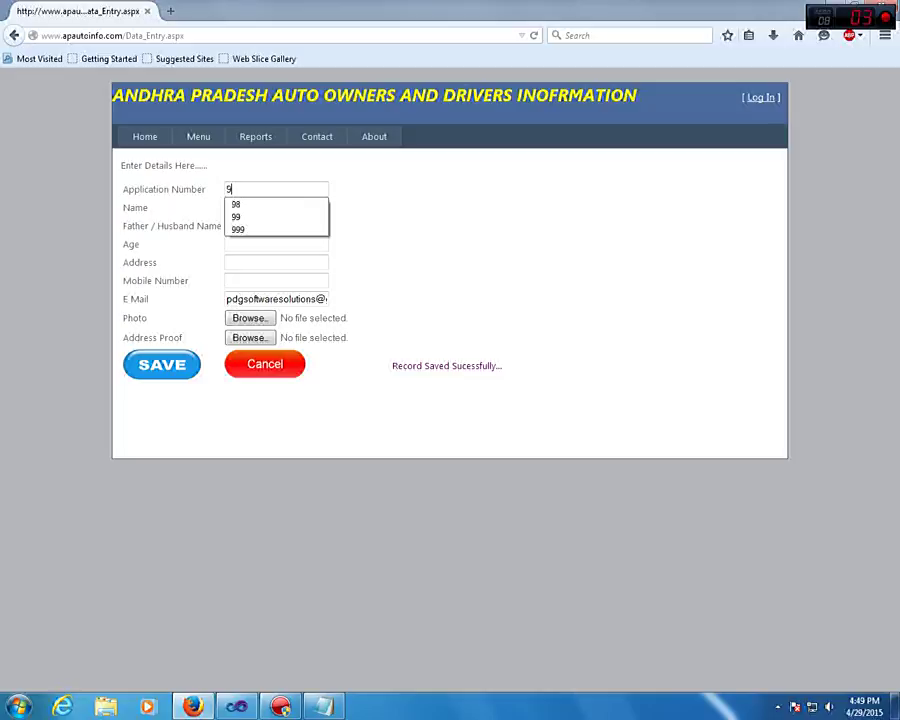
key("BackSpace")
type("888")
left_click(276, 207)
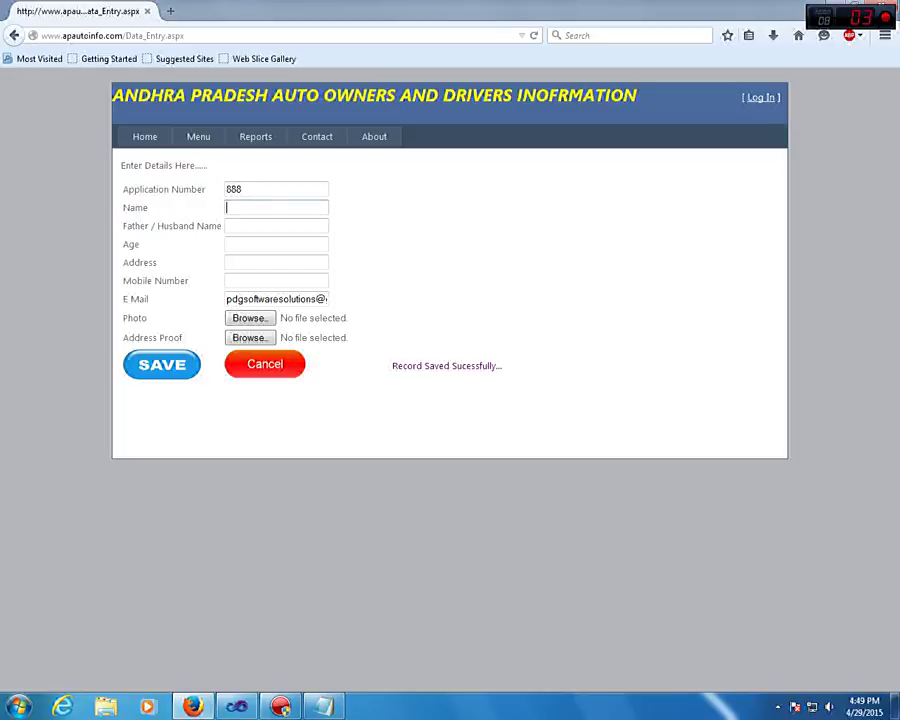
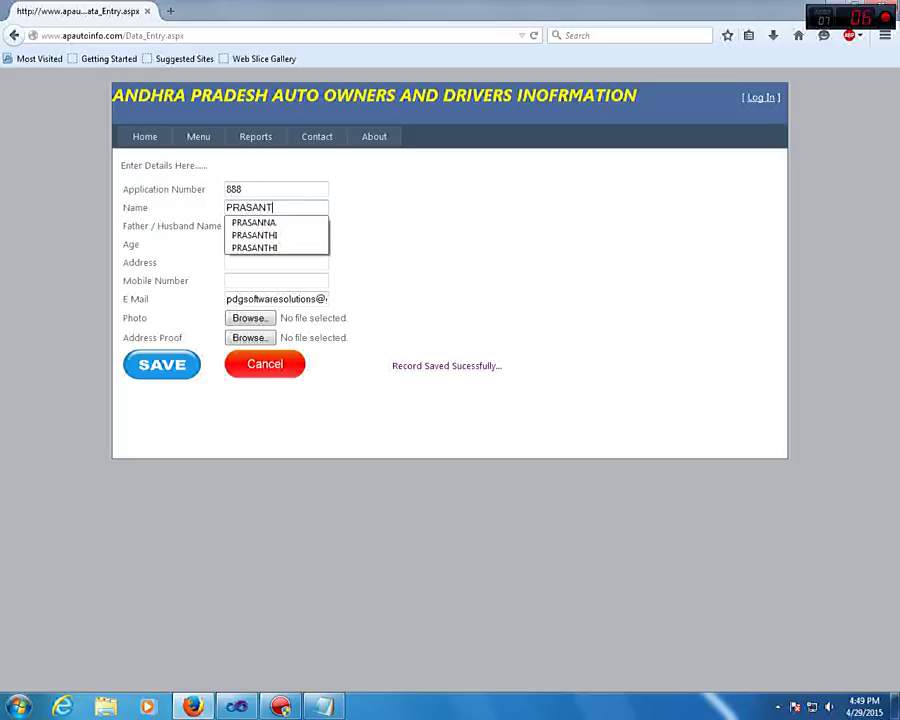
key("Tab")
type("DEVA")
key("Down")
key("Down")
key("Down")
key("Down")
key("Return")
key("Tab")
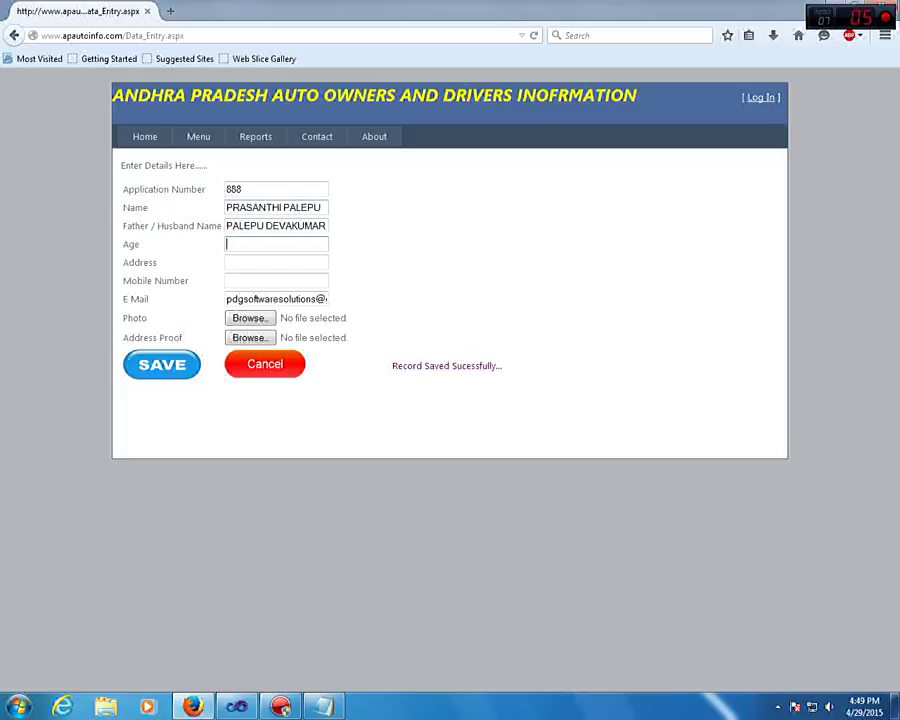
type("25")
Fill in the address and mobile number, and attach Penguins.jpg as the photo
key("Tab")
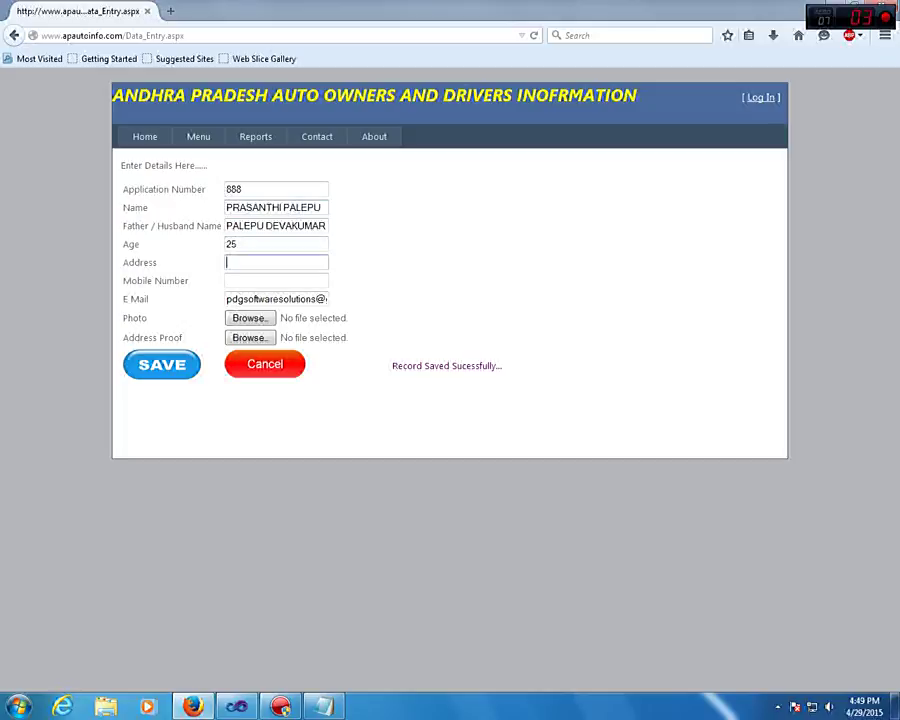
type("NELLORE")
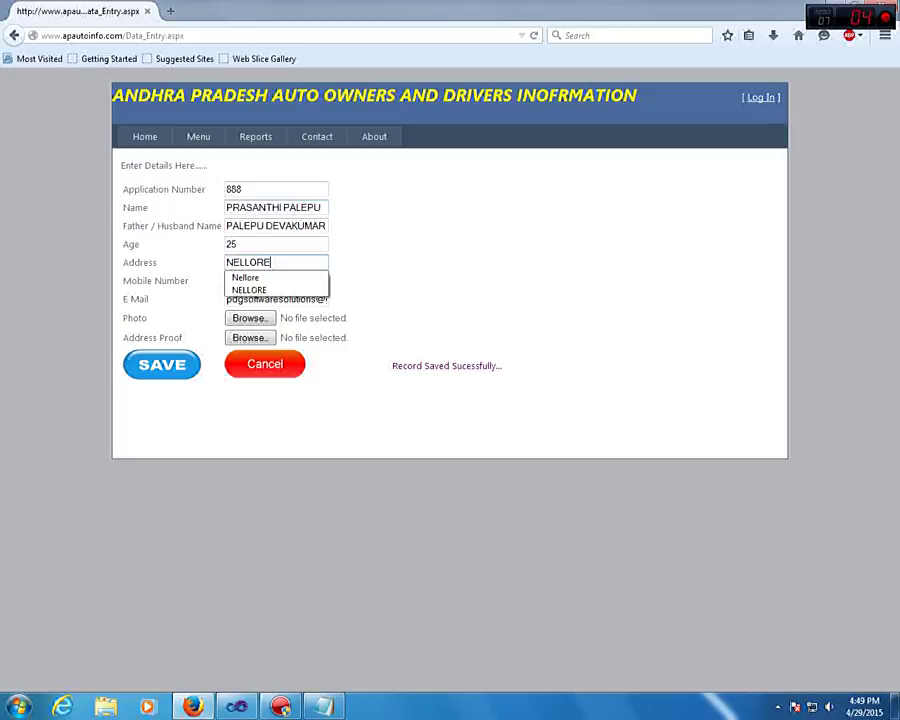
key("Tab")
key("Tab")
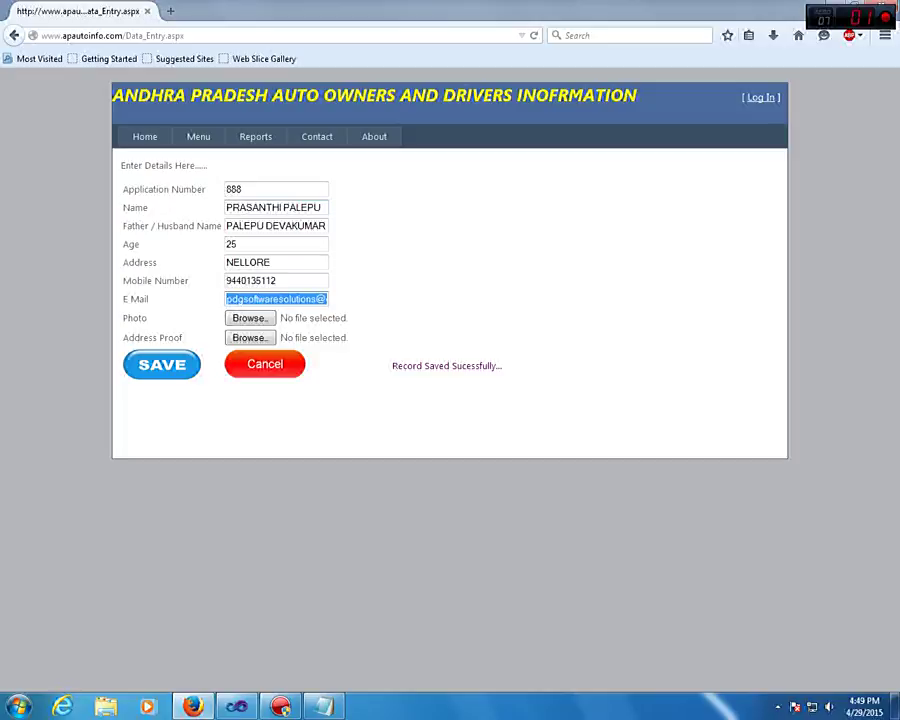
key("Tab")
key("Return")
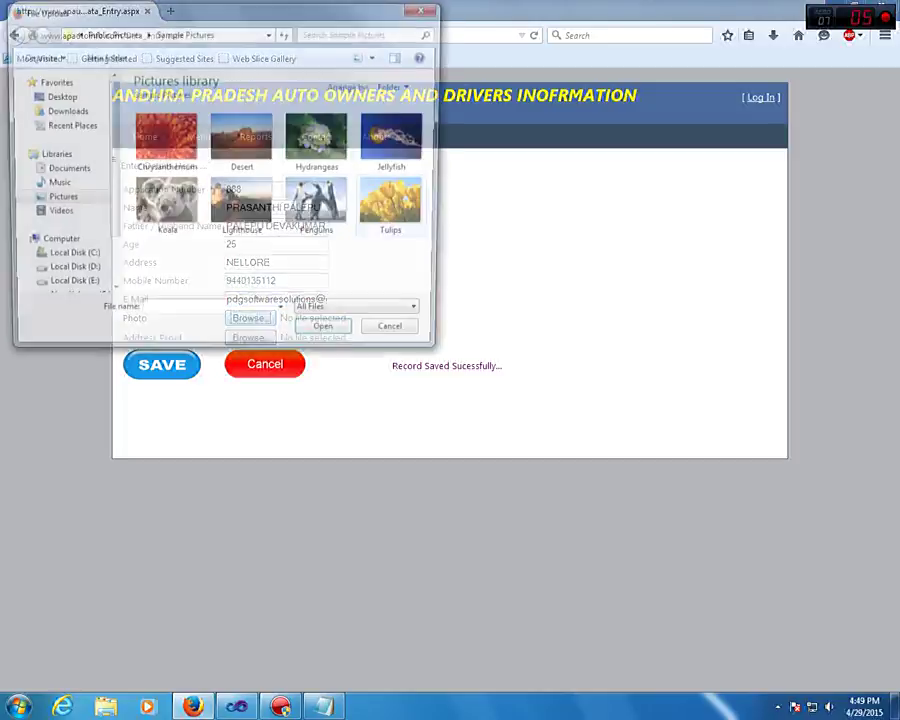
left_click(320, 208)
key("Return")
left_click(322, 207)
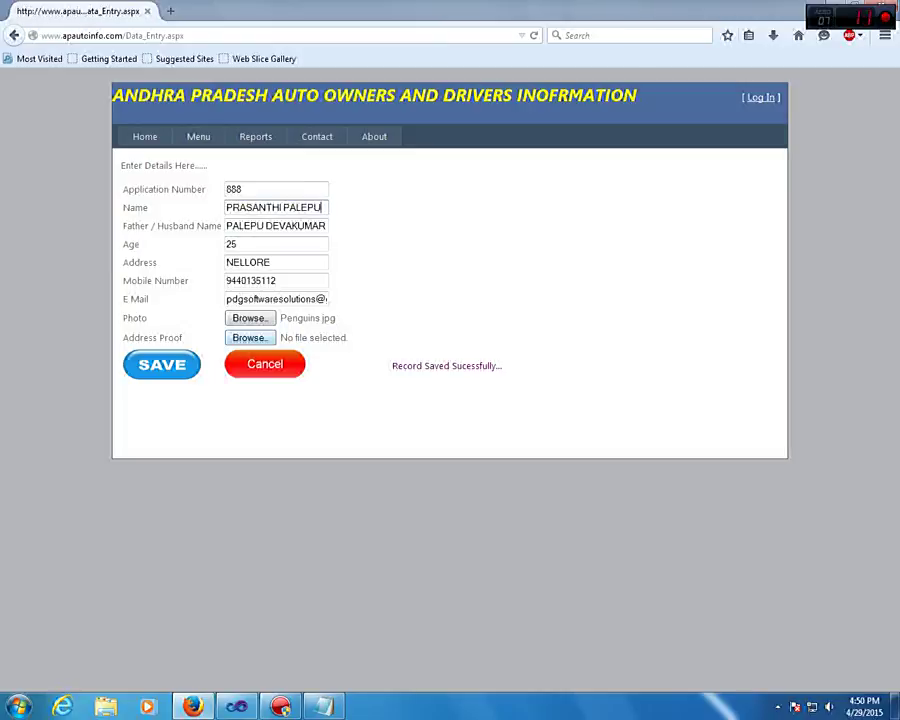
After the upload warning, reattach Penguins.jpg as photo and address proof and resubmit record 888
left_click(162, 364)
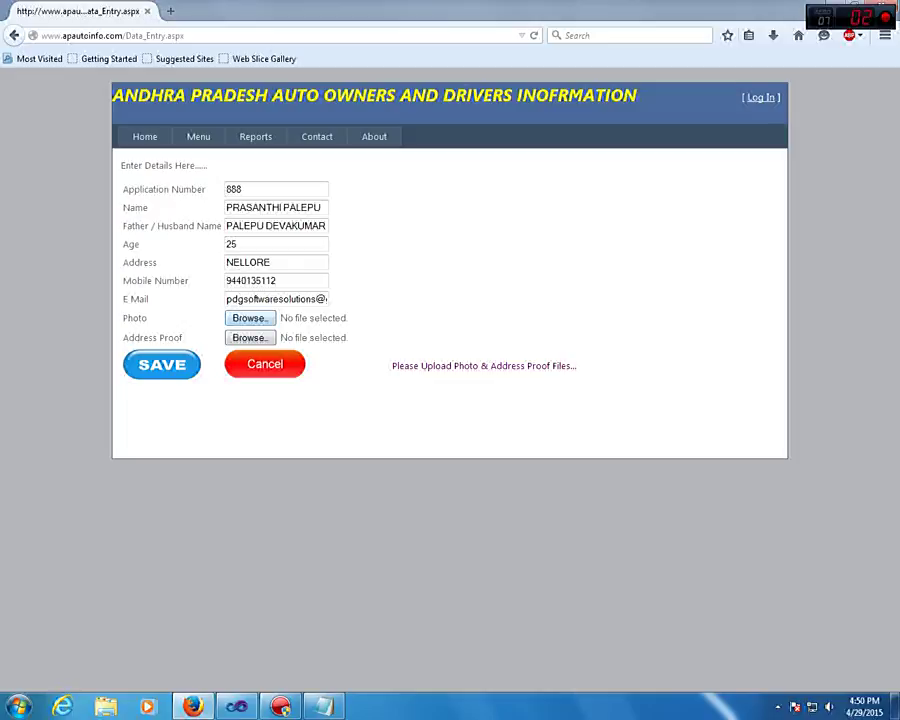
left_click(249, 337)
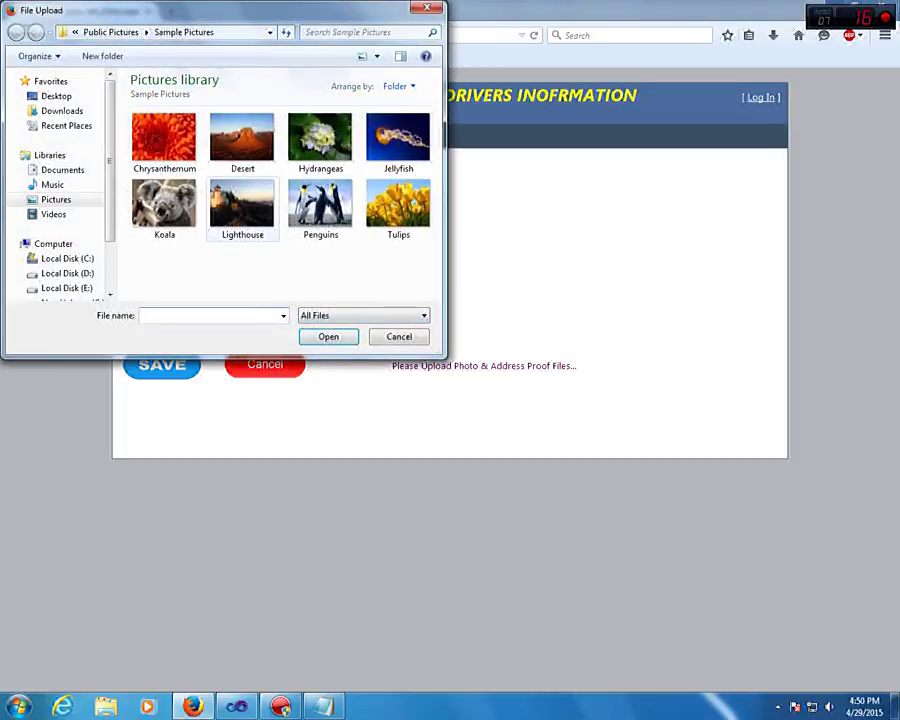
left_click(320, 205)
left_click(328, 336)
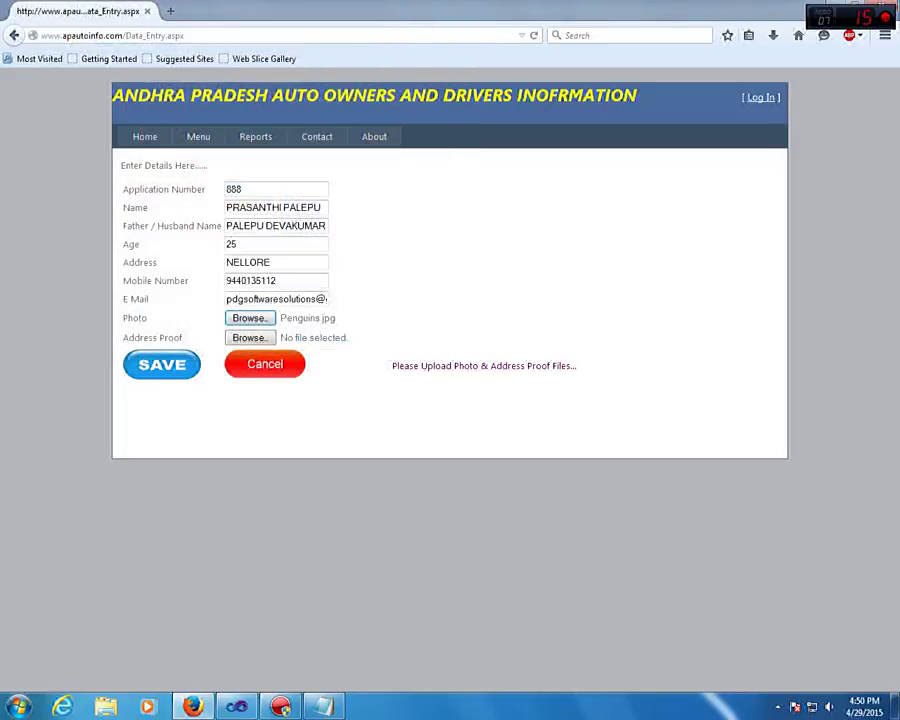
left_click(249, 337)
left_click(320, 205)
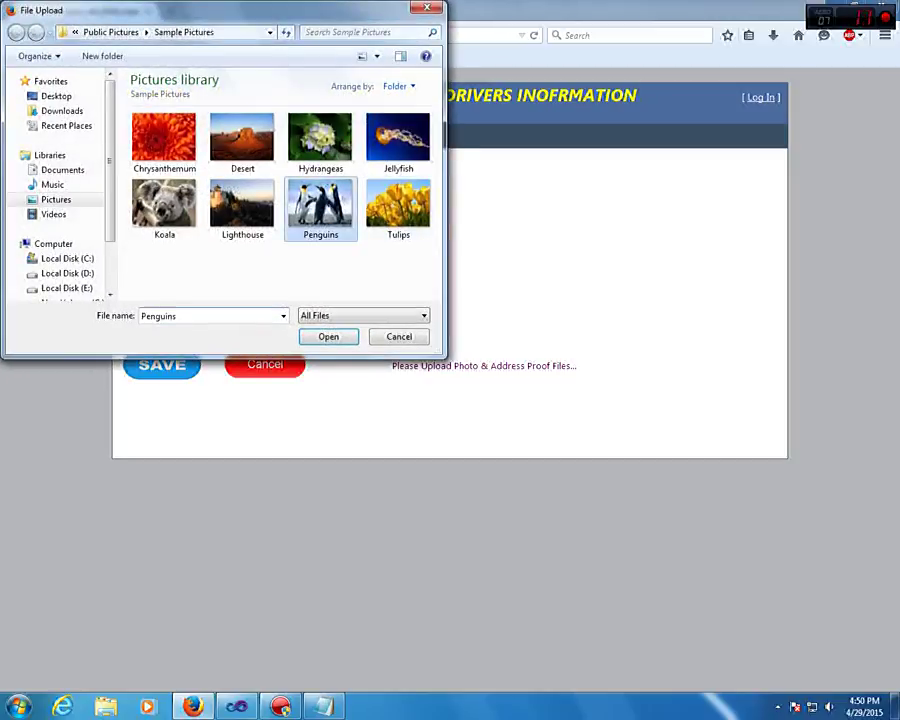
left_click(328, 336)
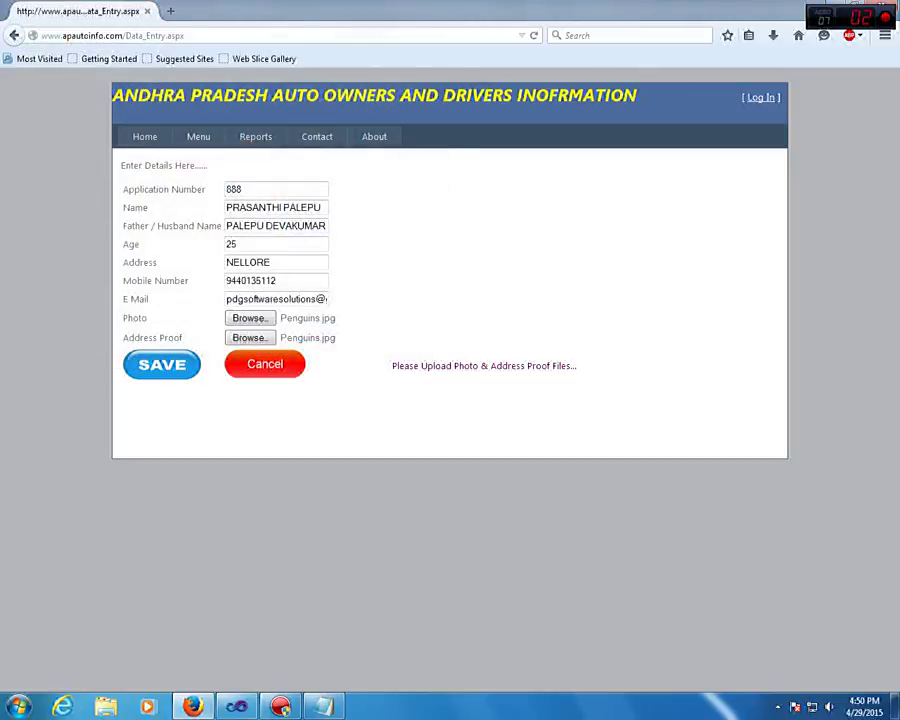
key("Return")
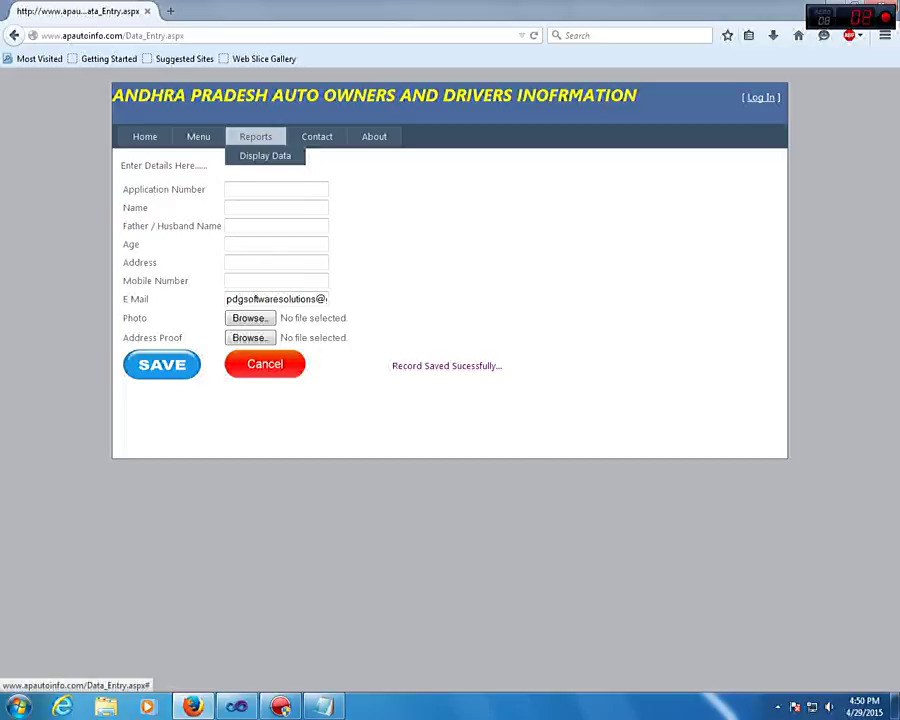
On the Search Record page, search for application ID 999
mouse_move(198, 136)
left_click(216, 213)
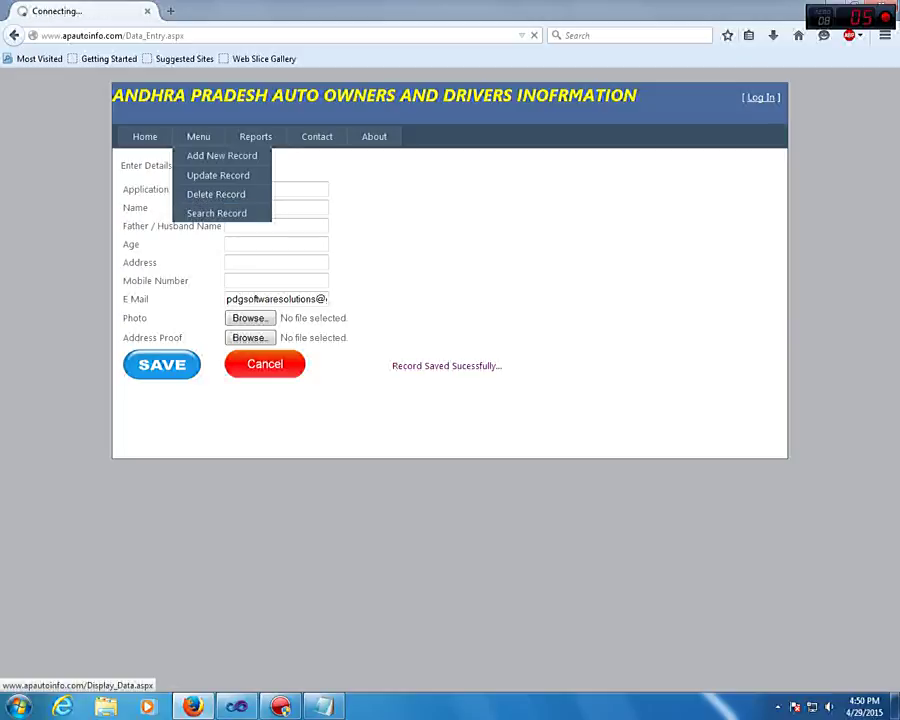
left_click(295, 203)
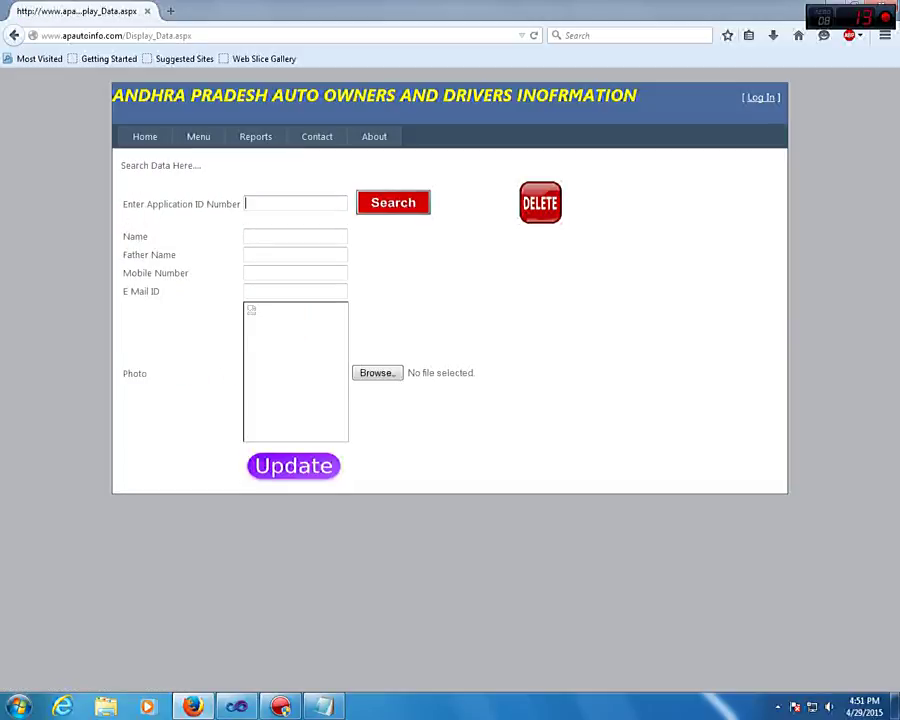
type("999")
key("Tab")
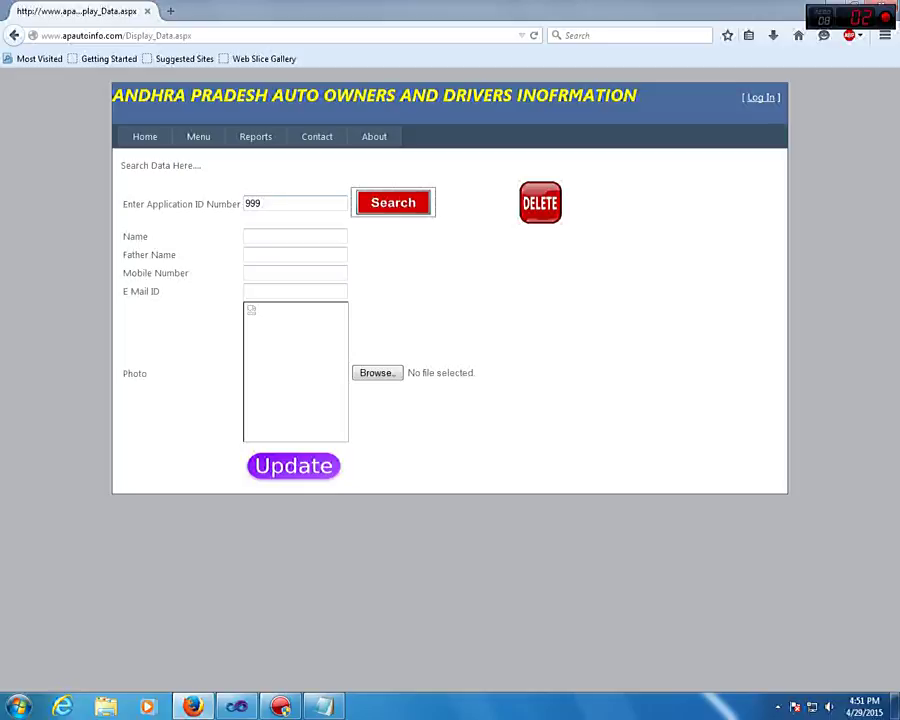
key("Return")
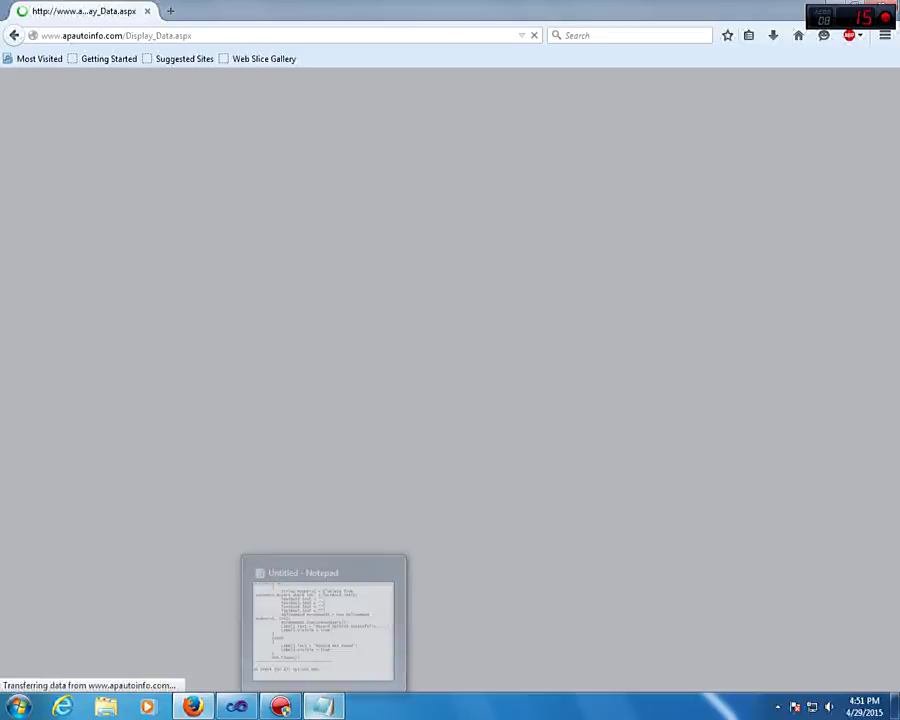
Log 'NEW RECORD INSERT OK' at the end of the Notepad checklist and minimize Notepad
left_click(322, 706)
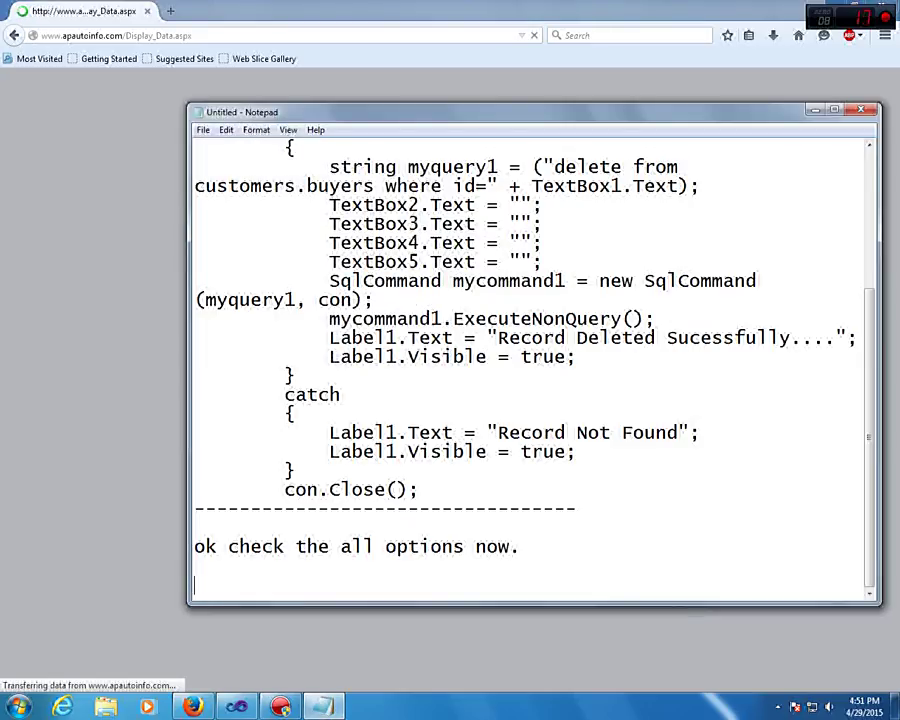
double_click(497, 547)
key("Right")
key("Return")
type("nEW")
key("BackSpace")
key("BackSpace")
key("BackSpace")
type("NEW")
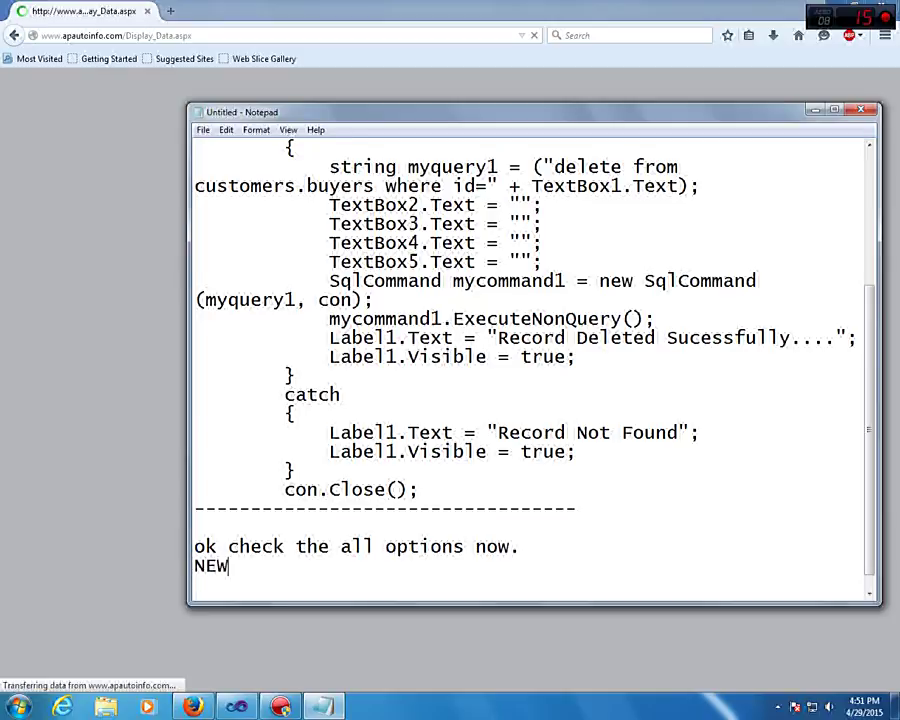
type(" RECORD ")
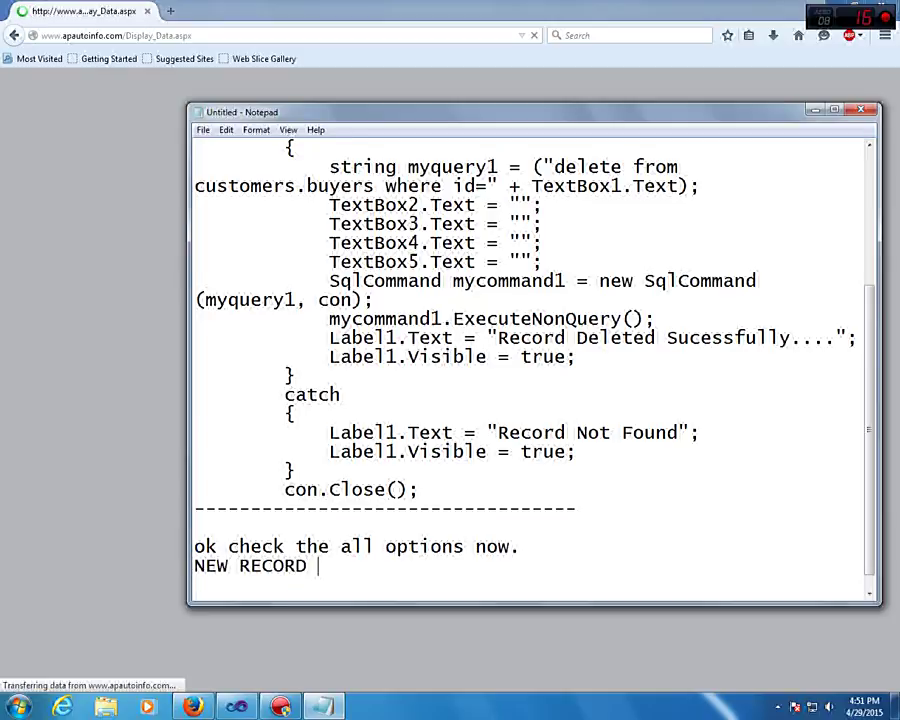
type("INSERT OK")
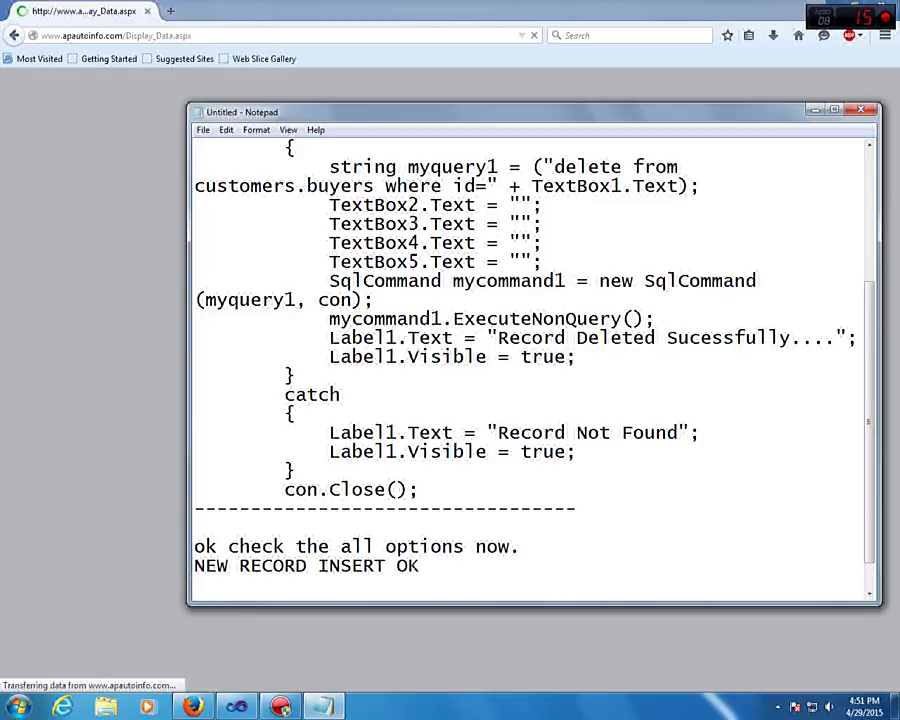
left_click(814, 108)
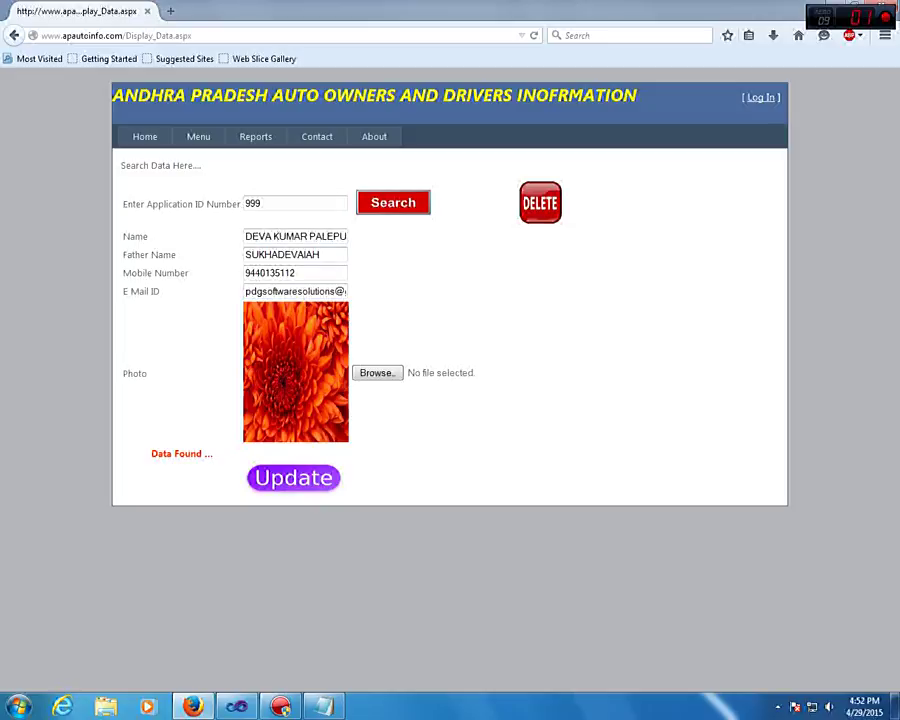
Write 'SEARCH OK' below 'NEW RECORD INSERT OK' in Notepad, then minimize it
key("alt+Tab")
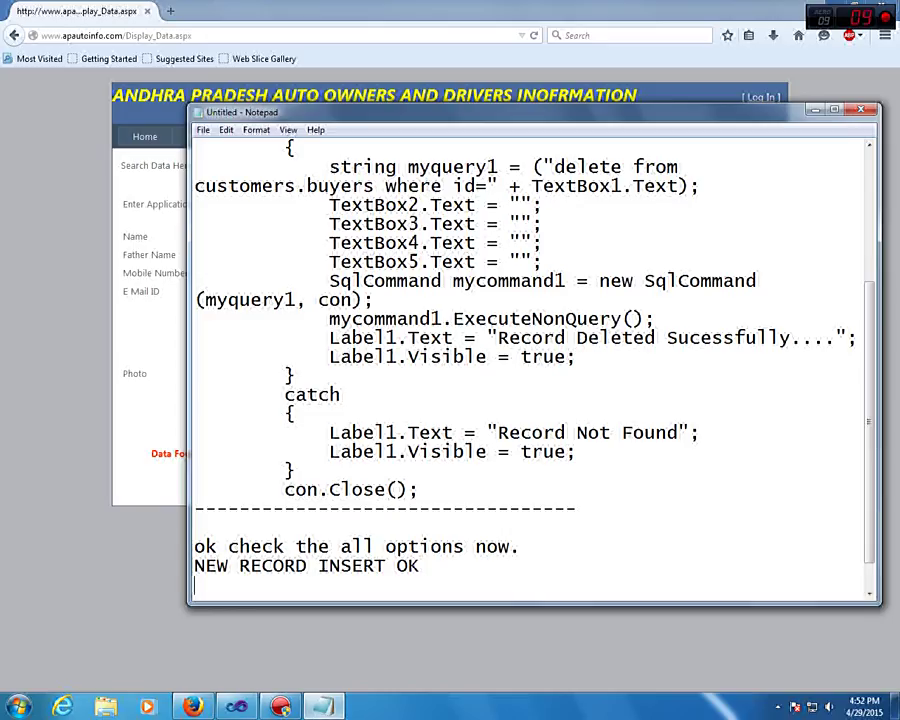
key("Return")
type("SEA")
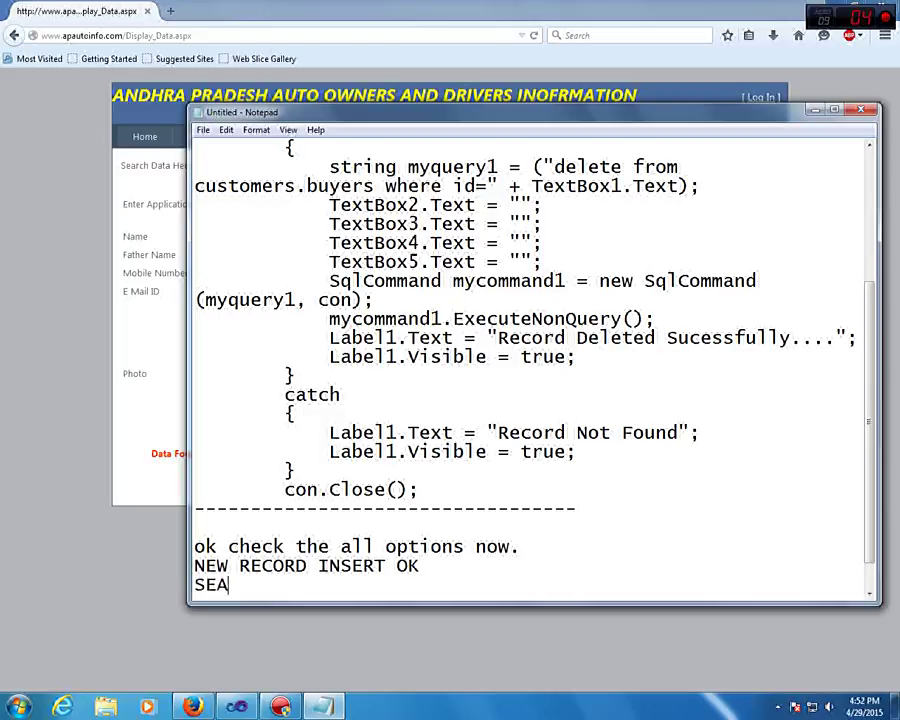
type("RCH OK")
key("Return")
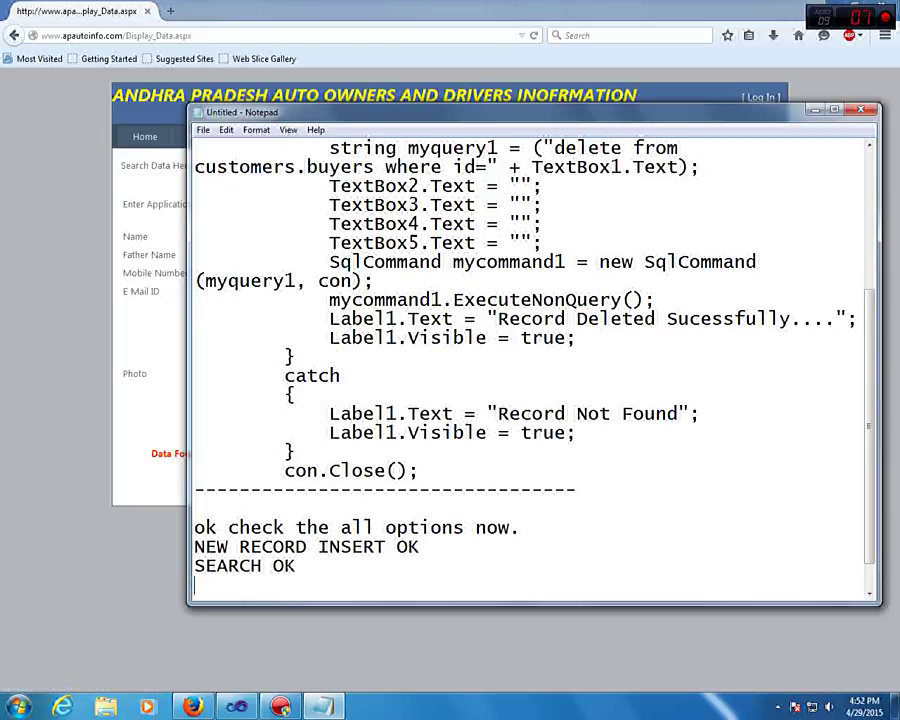
key("super+Down")
Replace record 999's owner name with a retyped full name and submit the change
double_click(327, 236)
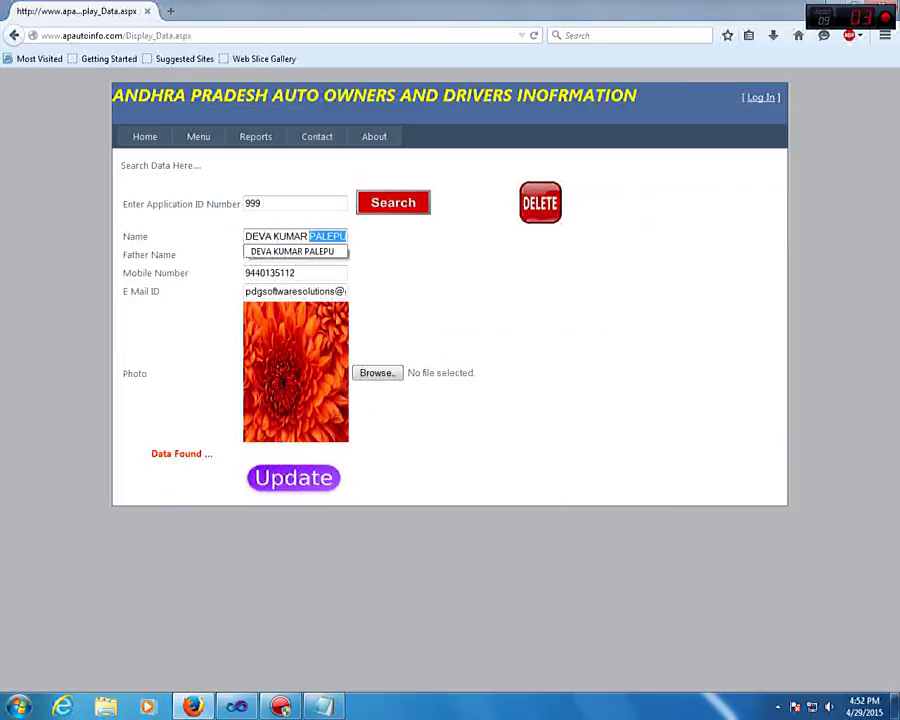
key("ctrl+a")
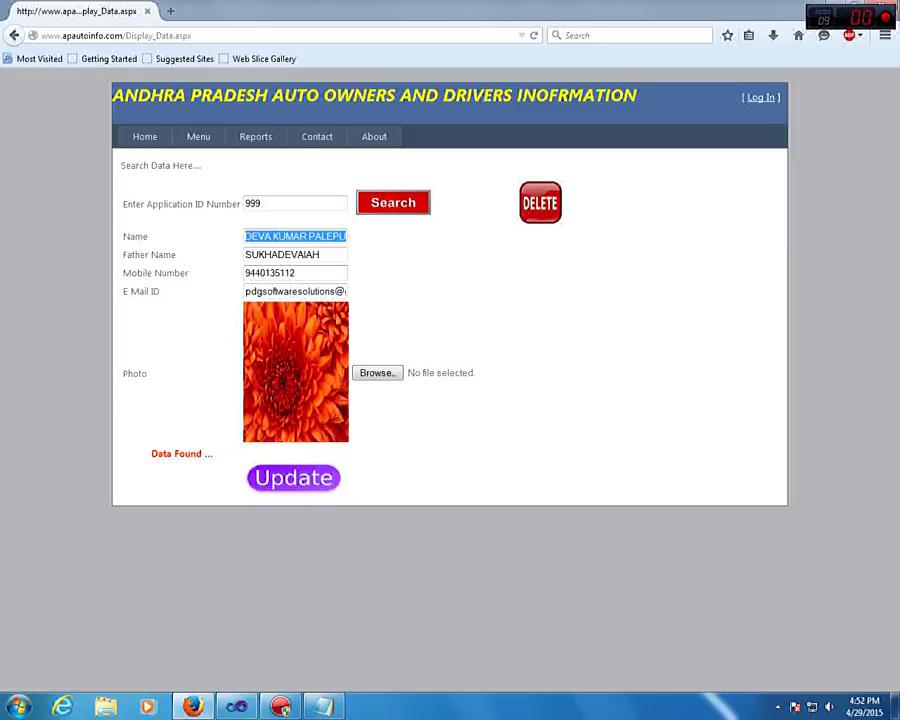
key("BackSpace")
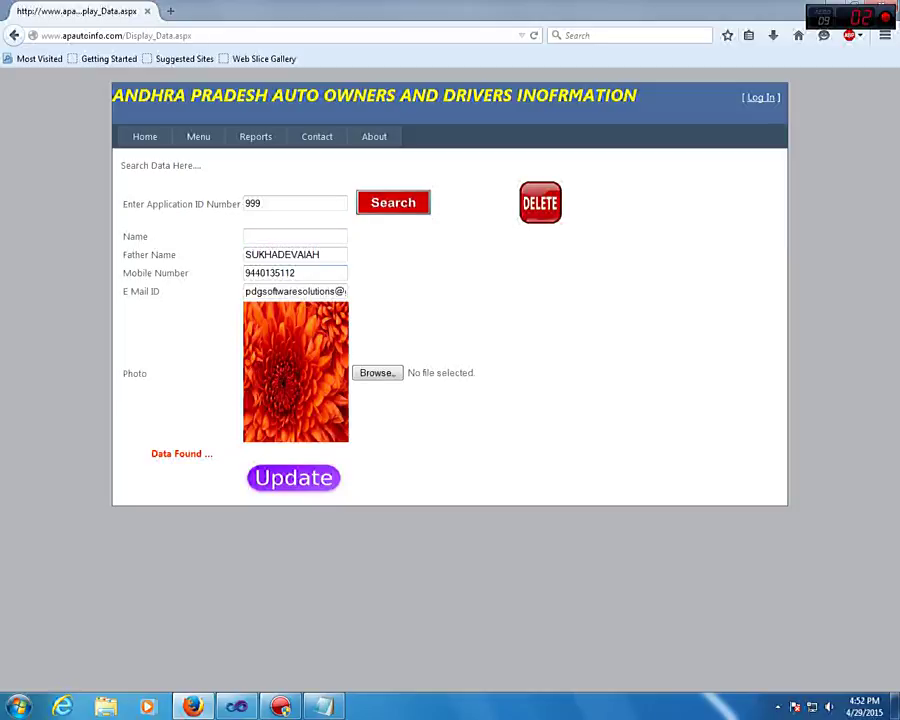
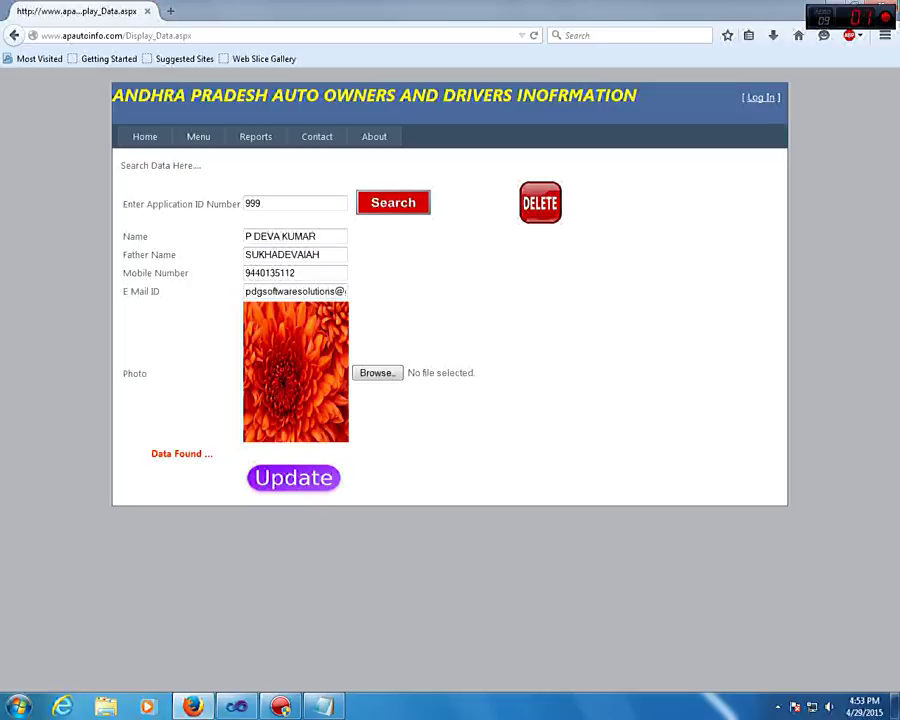
key("Return")
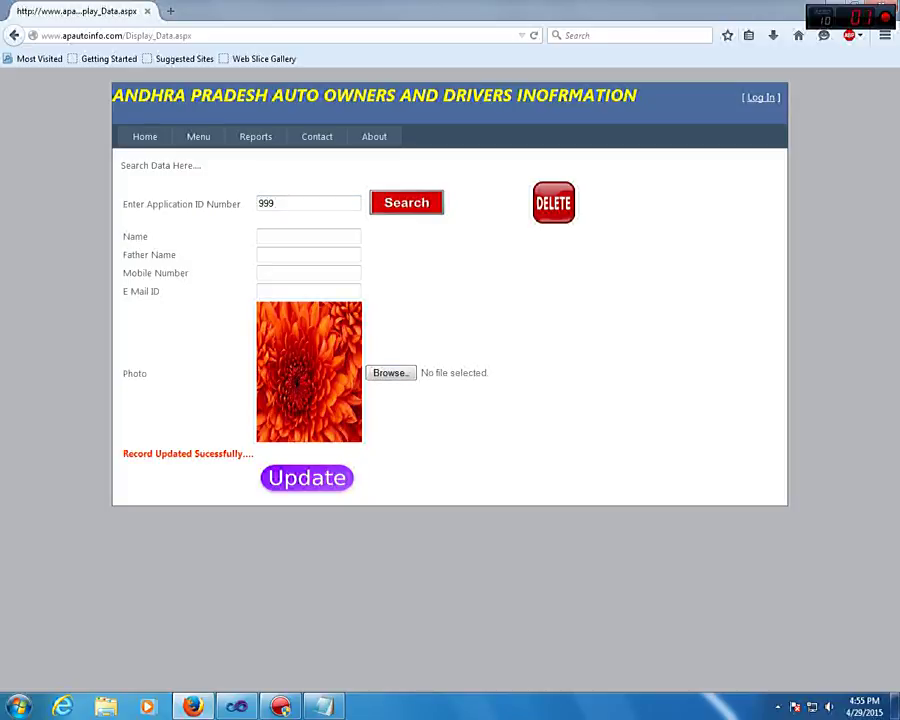
Search application ID 999 again to show its updated owner details
key("Return")
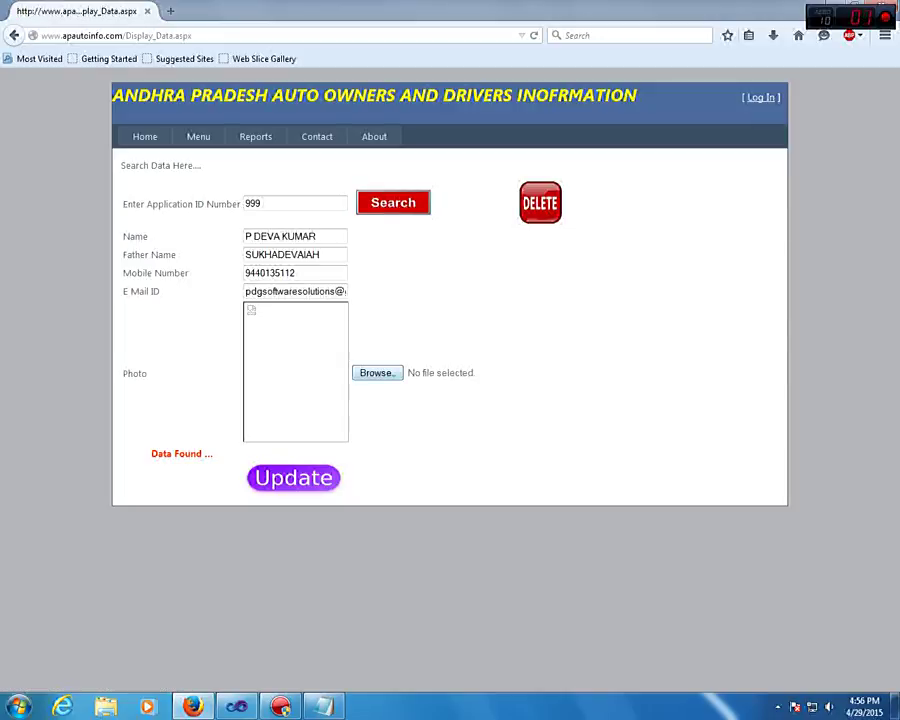
Choose Tulips from Sample Pictures as record 999's new photo
left_click(377, 372)
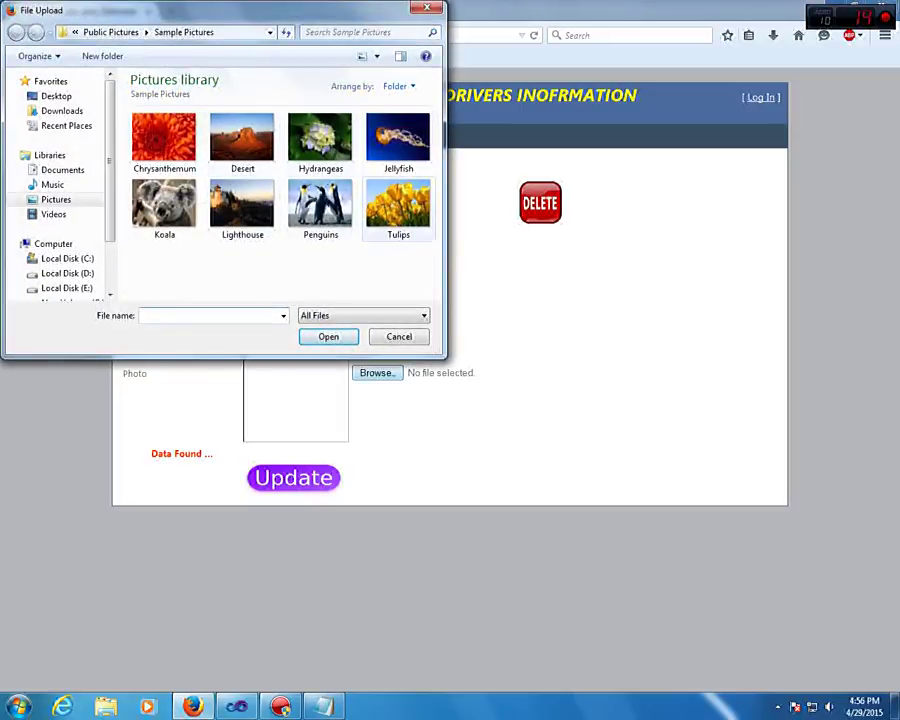
left_click(398, 204)
double_click(398, 204)
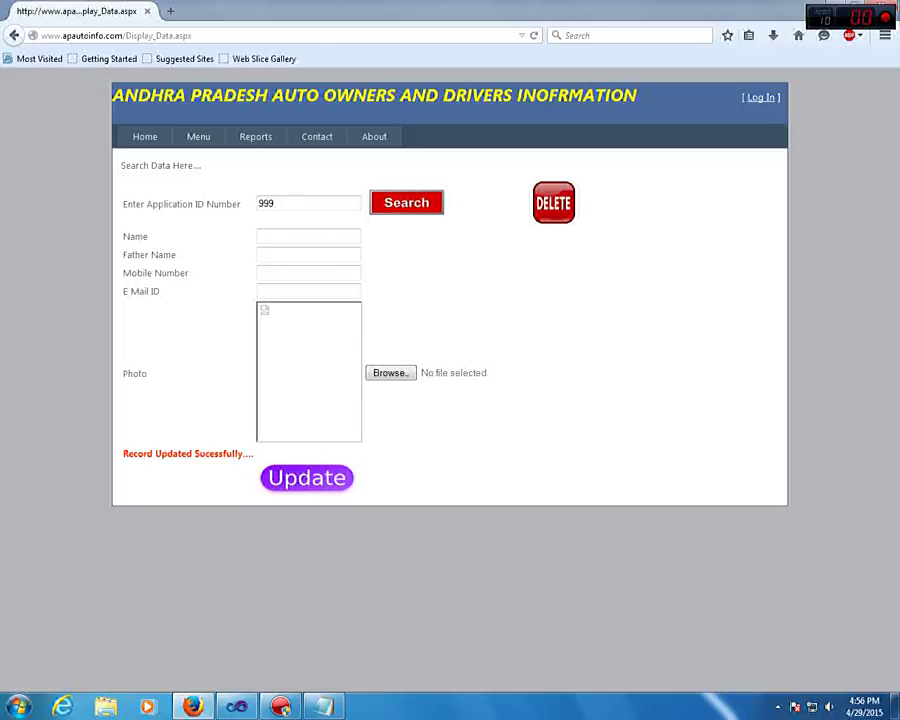
Re-search application 999 to confirm the Tulips photo now appears with the details
key("Return")
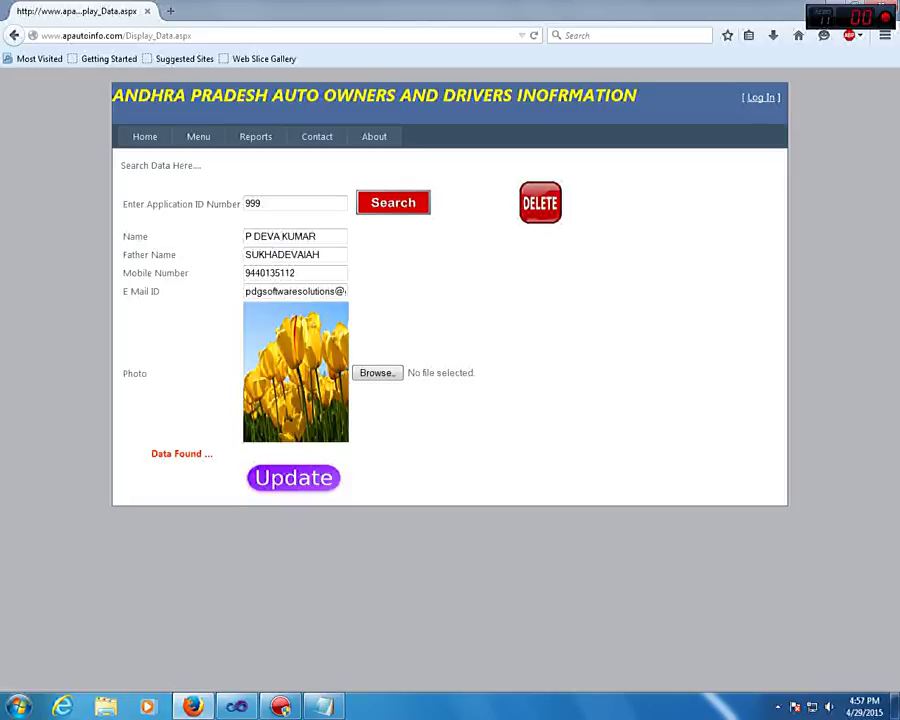
Log 'UPDATED OK' on a new line of the Notepad checklist, then return to Firefox
key("alt+Tab")
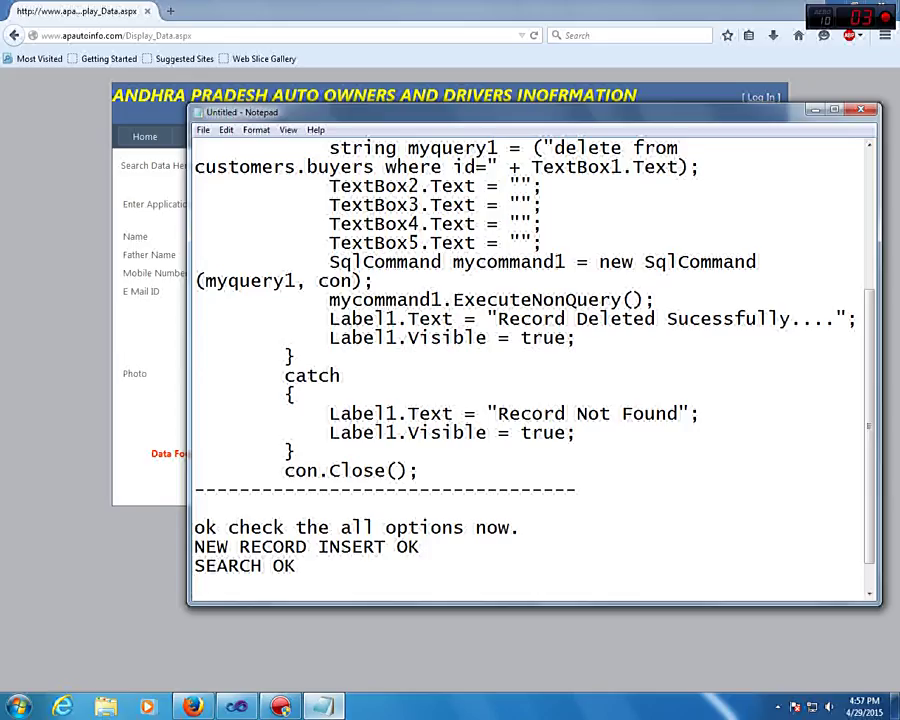
key("Return")
type("UPDATED OK")
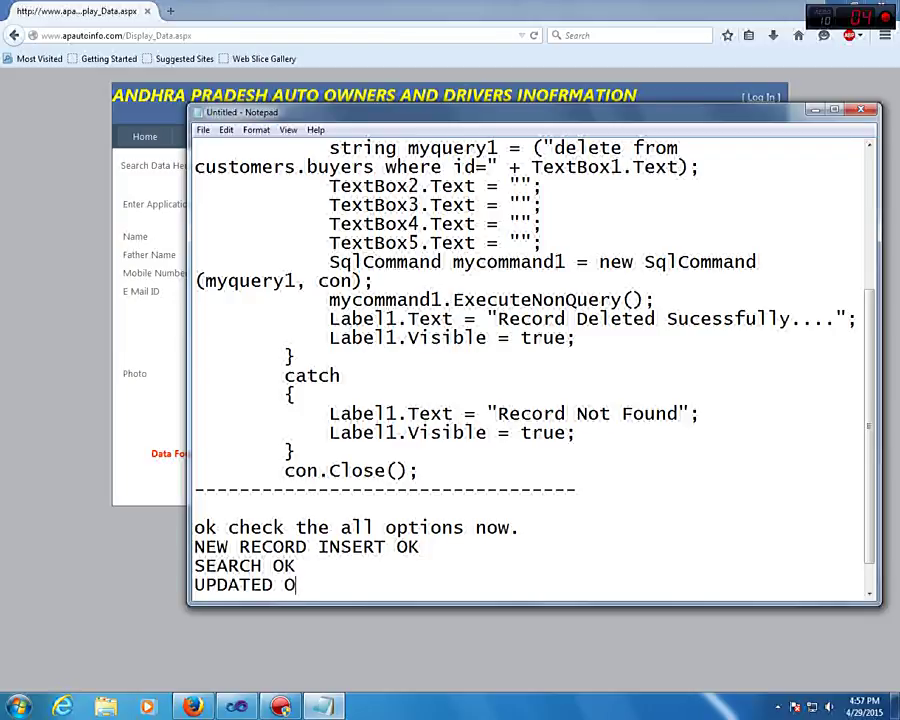
key("Return")
key("Return")
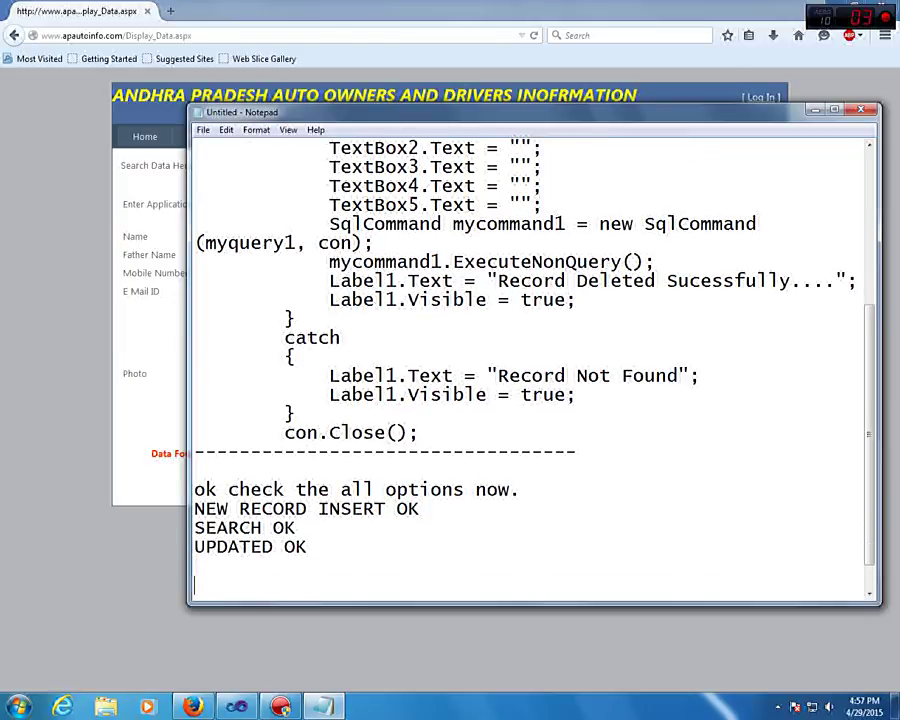
key("alt+Tab")
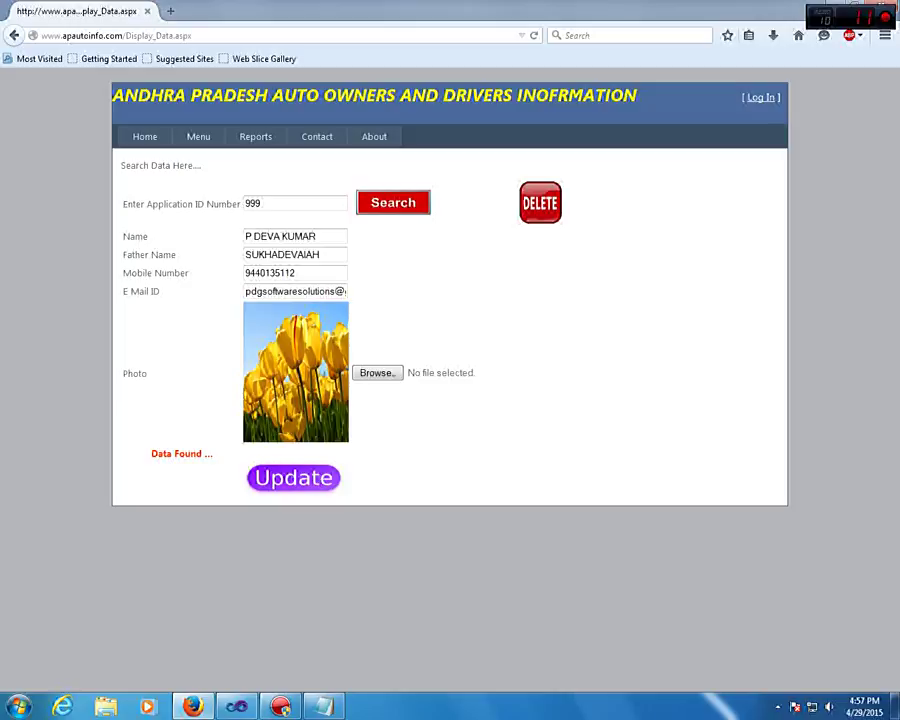
Resend the Display_Data page request for record 999 to clear its details
key("F5")
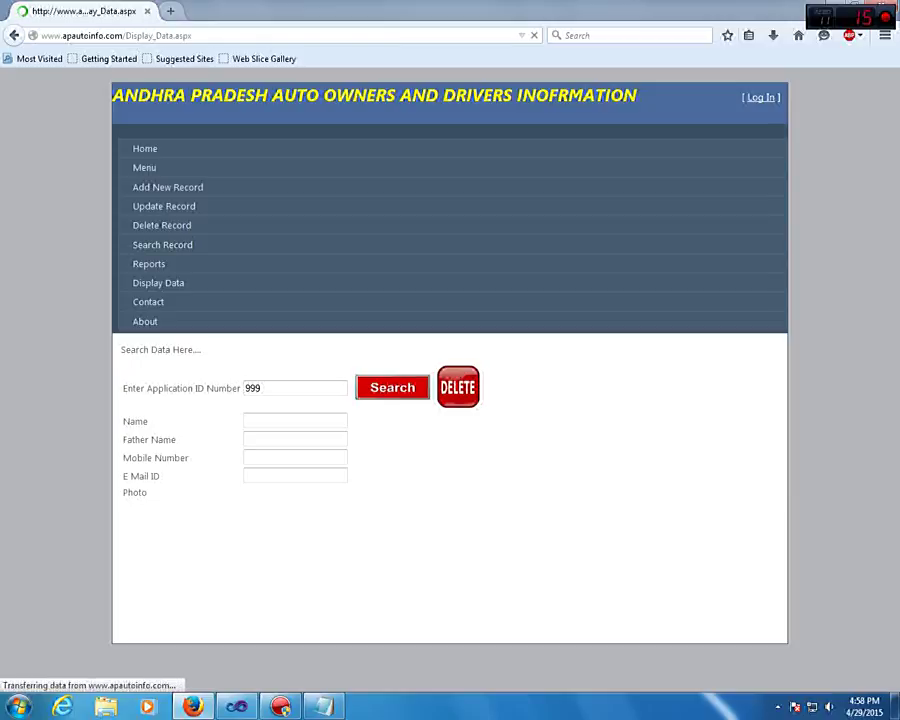
Open and close an extra tab, dismiss the plugin crash notice and open the Firefox for Android page
key("ctrl+t")
key("ctrl+t")
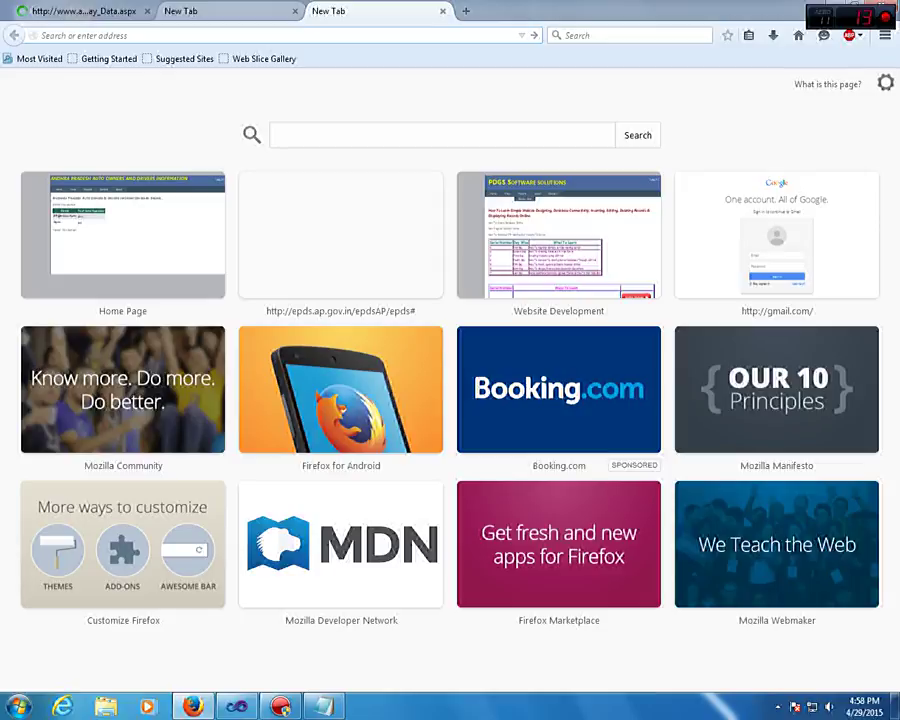
key("ctrl+w")
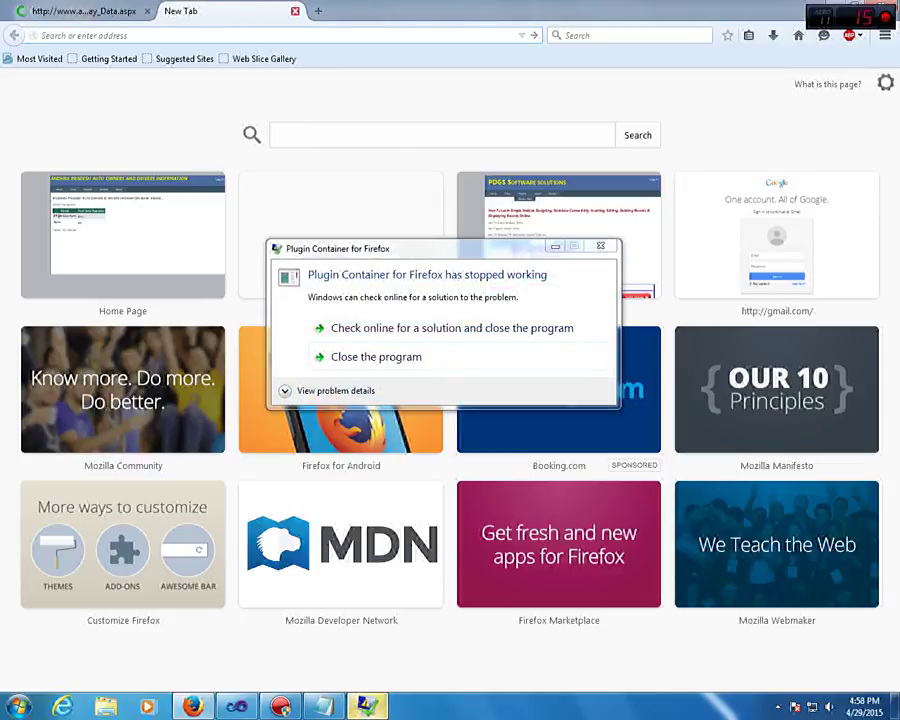
left_click(376, 356)
left_click(341, 390)
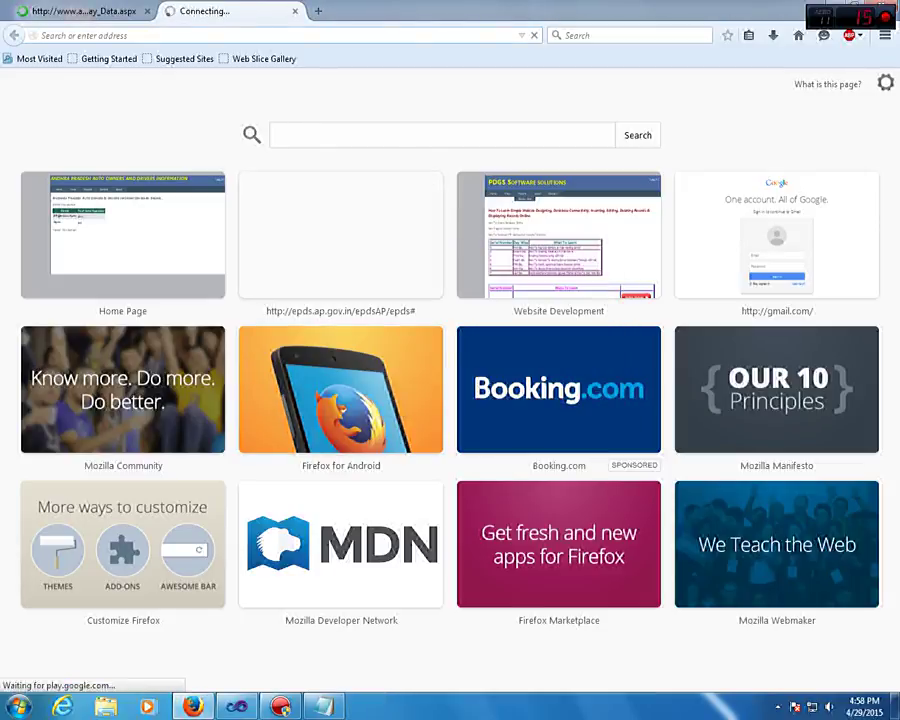
Load FACEBOOK.COM from the address bar and switch back to the auto owners site tab
left_click(250, 35)
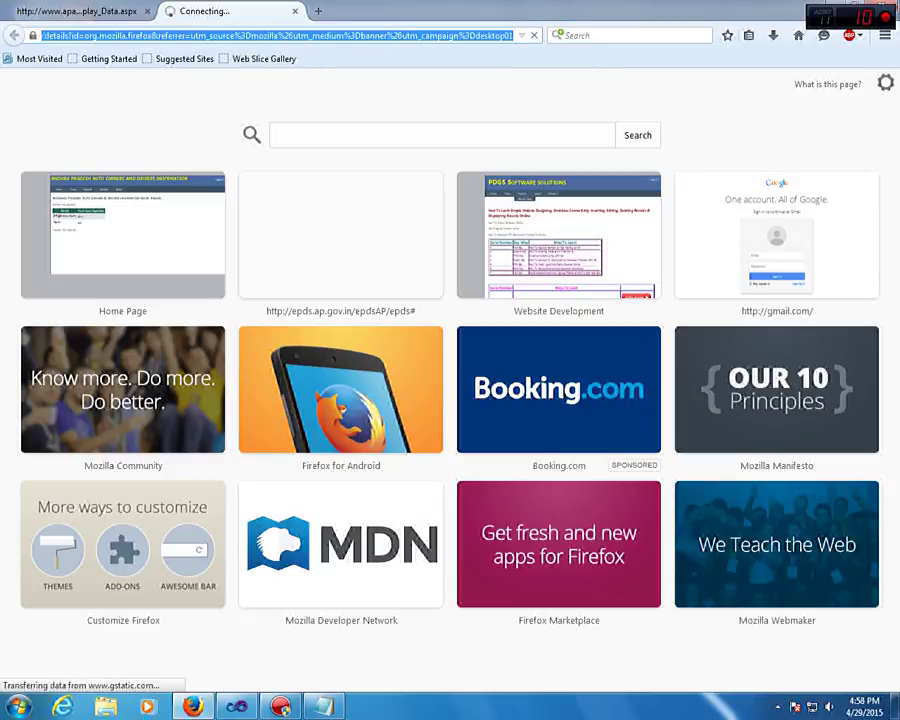
type("FACE")
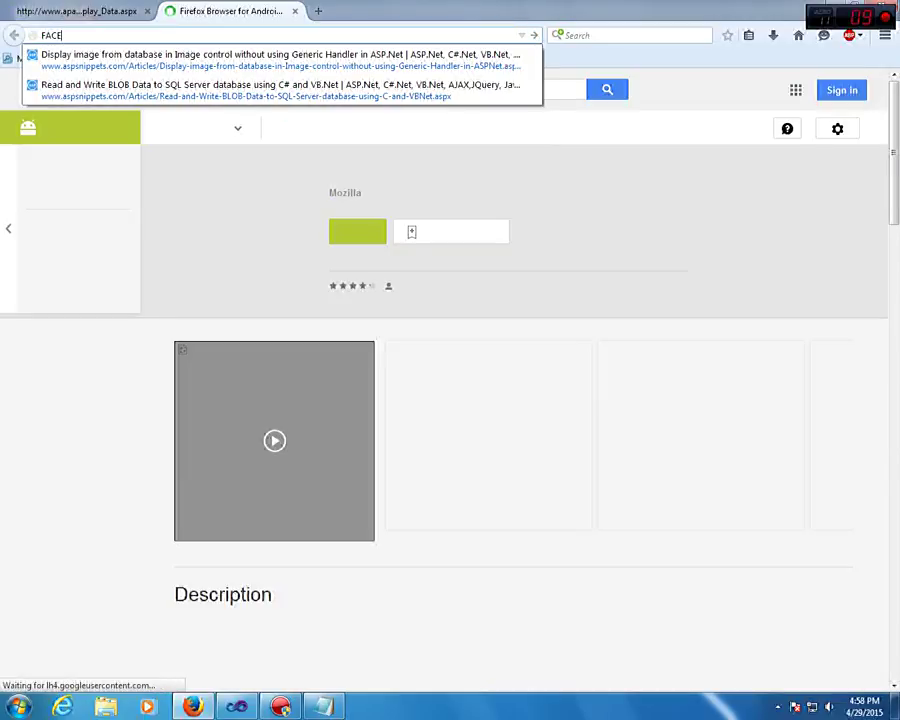
type("BOO")
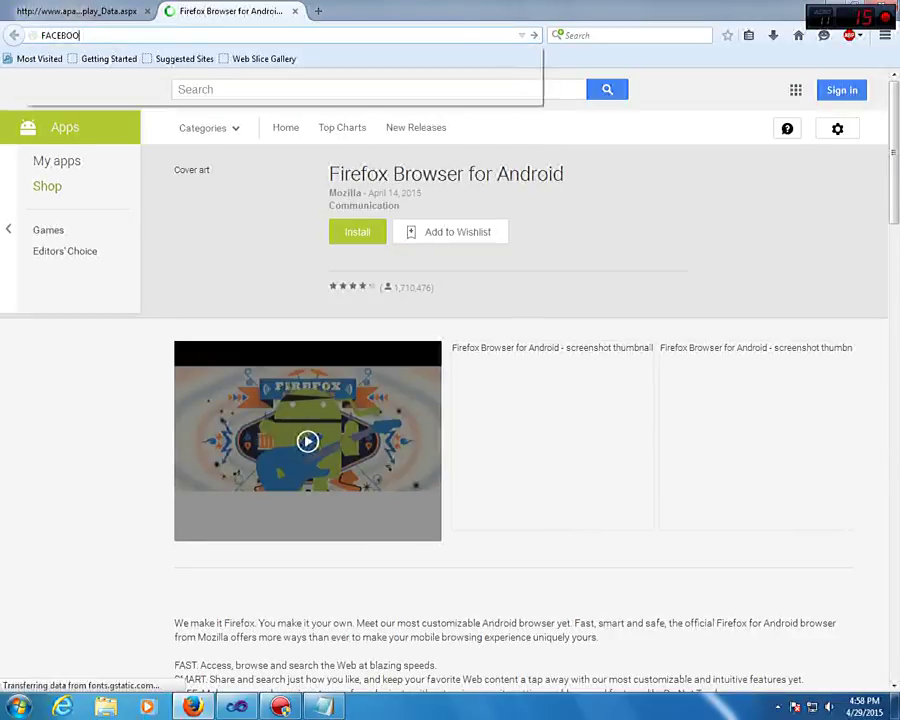
type("K.COM")
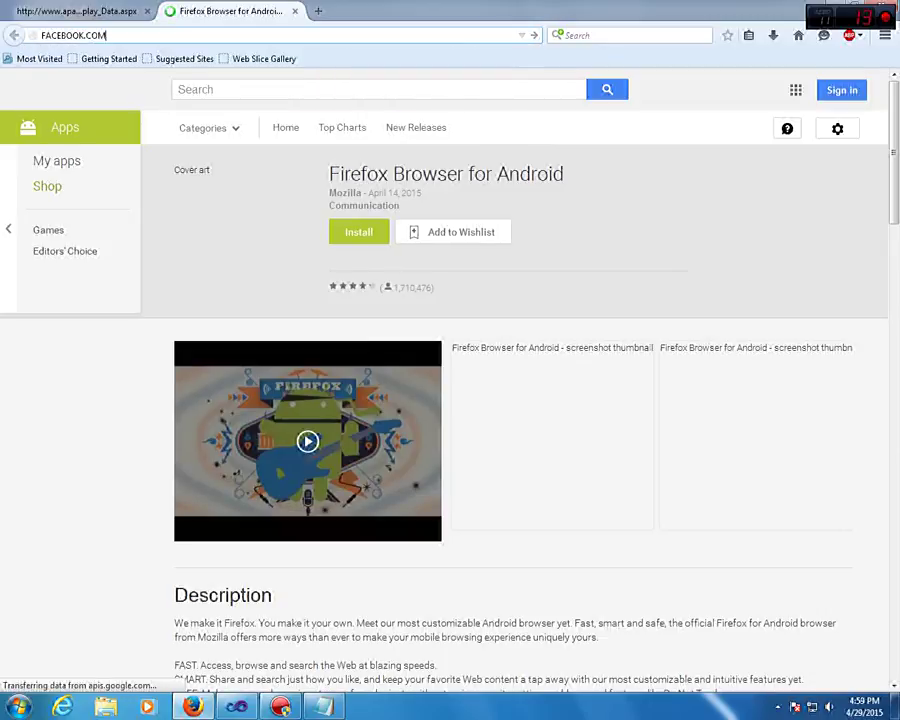
key("Return")
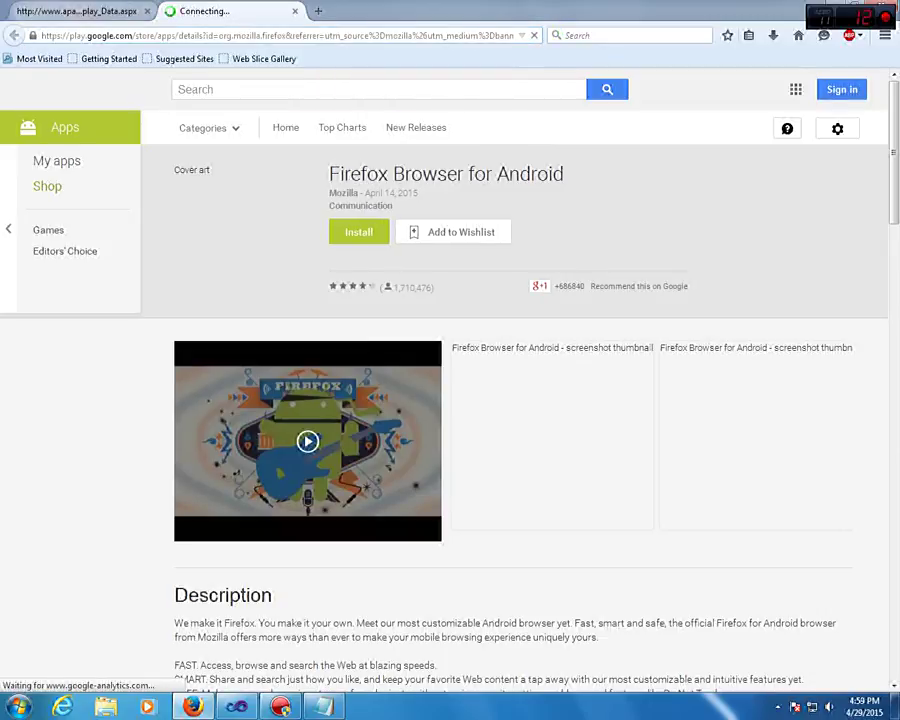
key("ctrl+Tab")
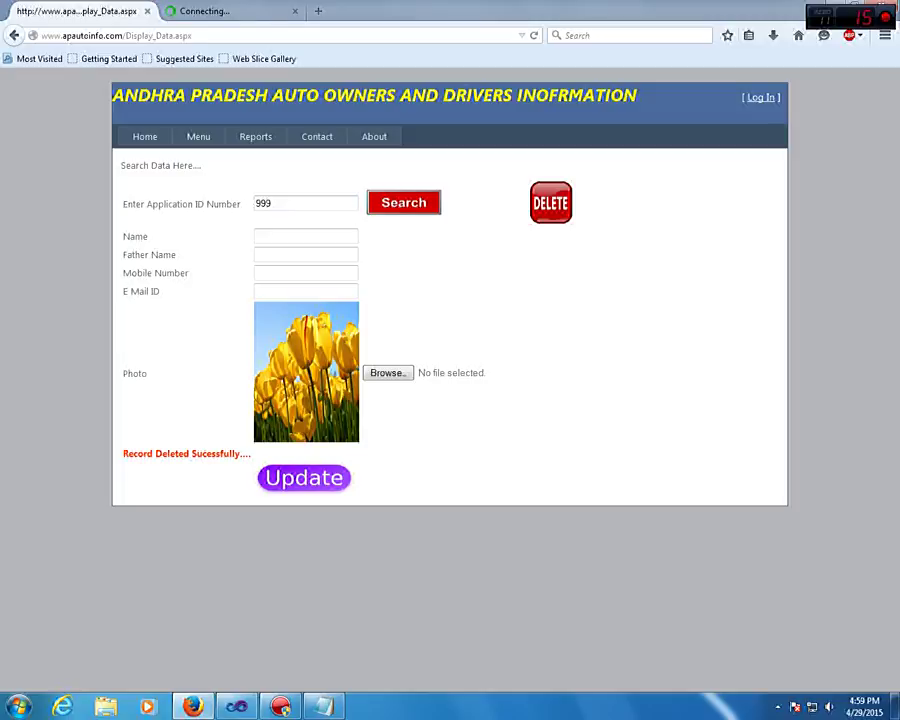
Replace application ID 999 with 888 and search for that record
double_click(270, 203)
type("888")
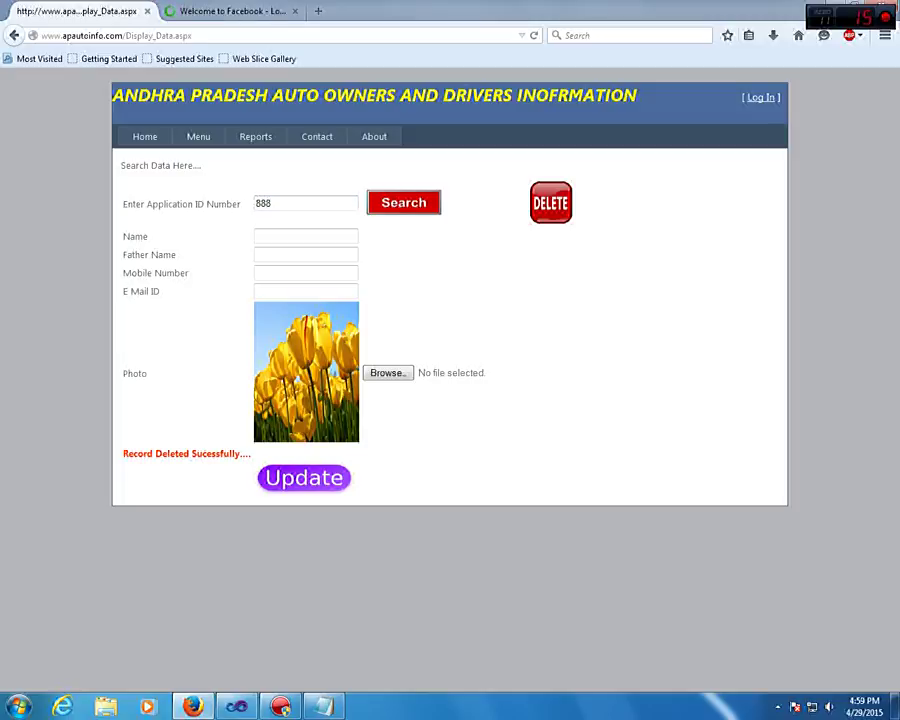
key("Return")
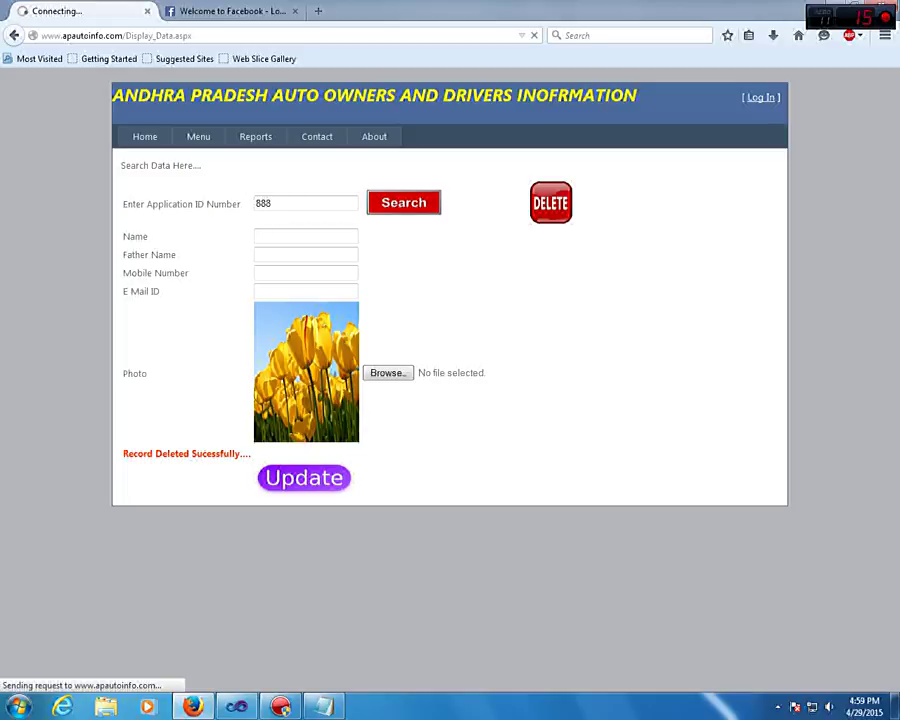
Add 'DELETED OK' below UPDATED OK in the Notepad checklist and return to Firefox
key("alt+Tab")
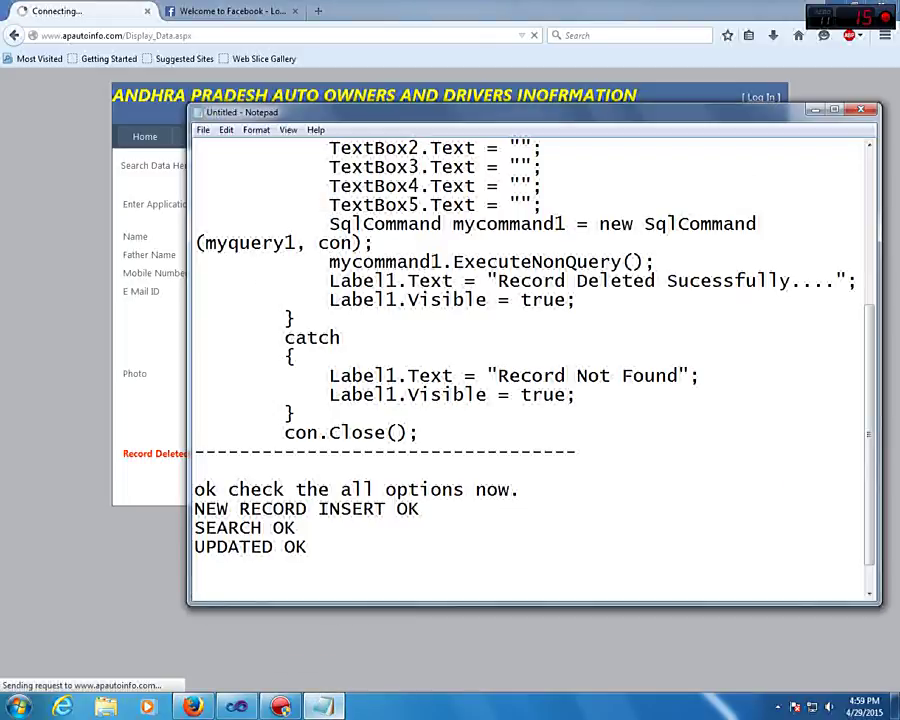
key("Return")
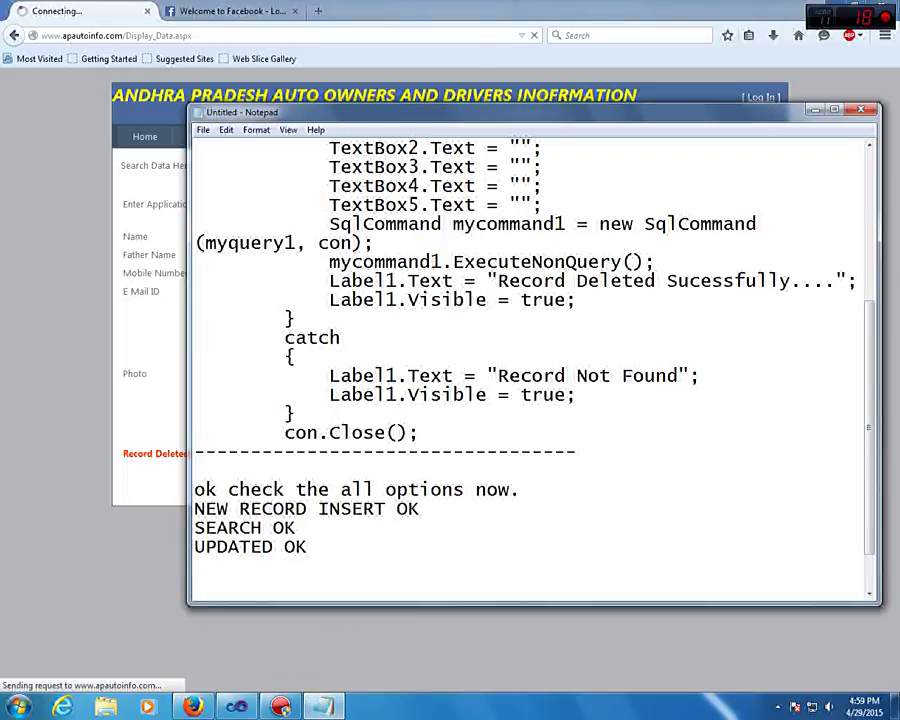
type("DELETED ")
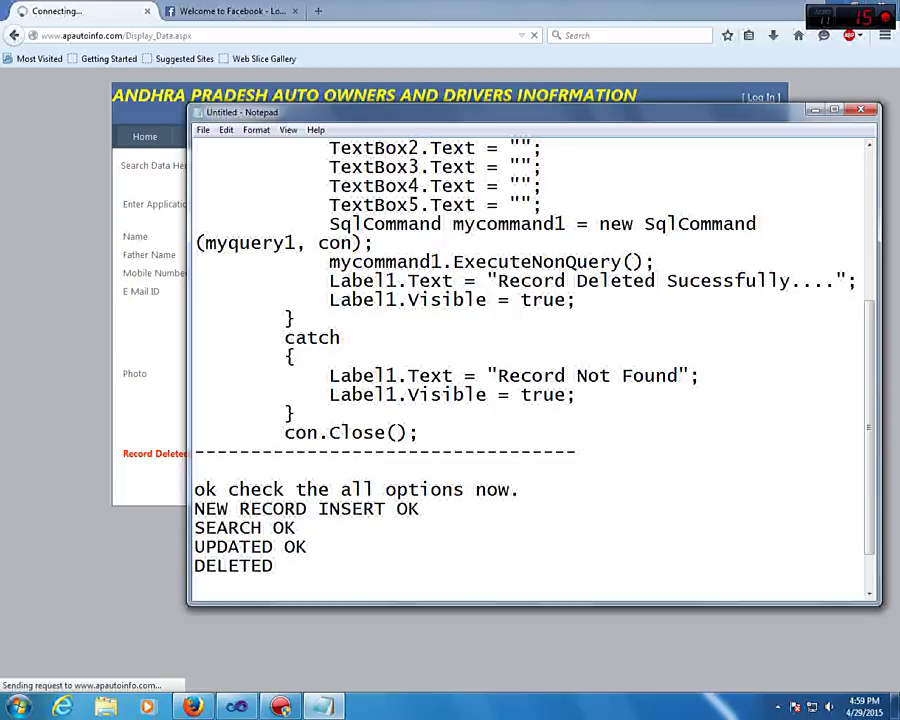
type("OK")
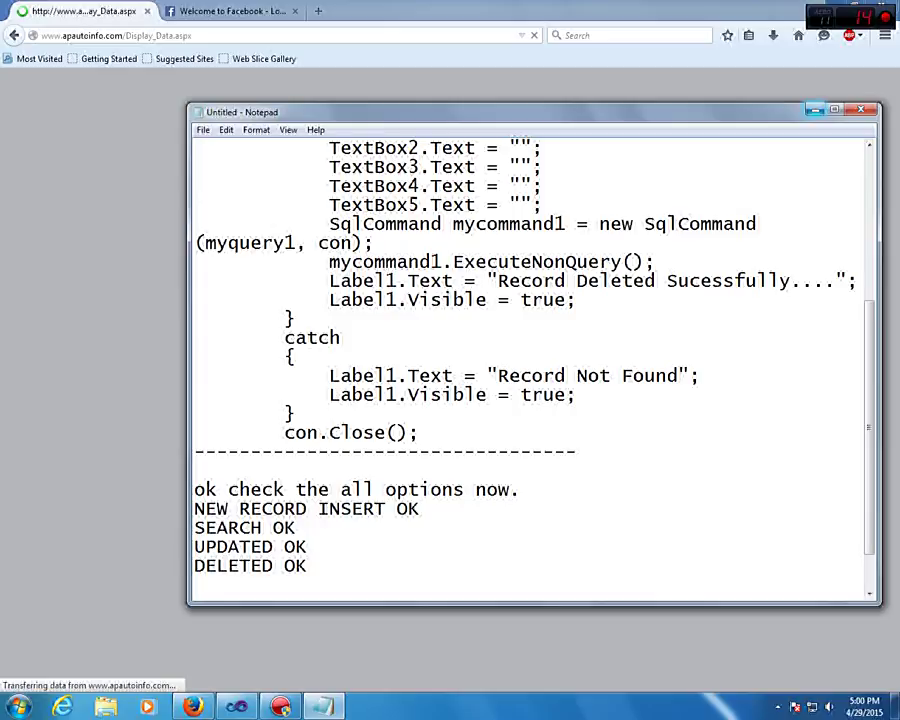
key("alt+Tab")
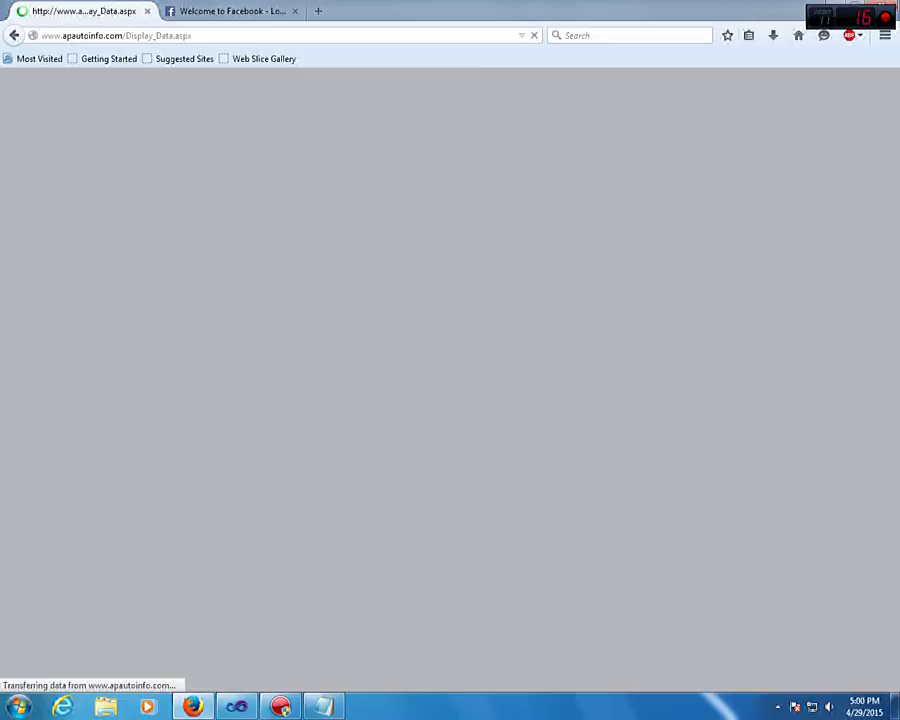
On the Facebook tab, enter the mobile number and account password in the login fields
key("ctrl+Tab")
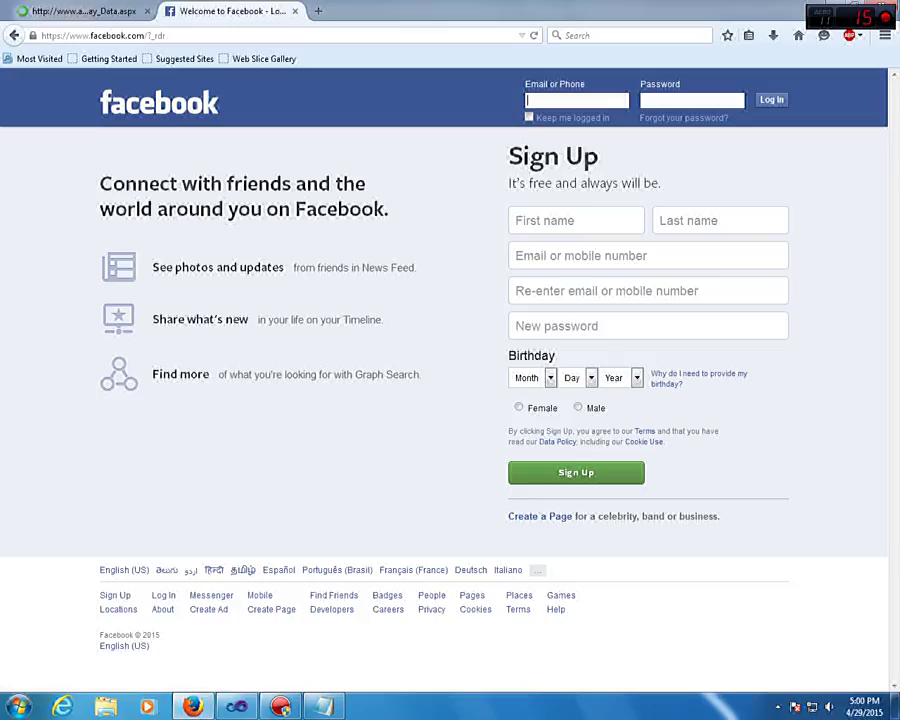
key("Tab")
type("*************")
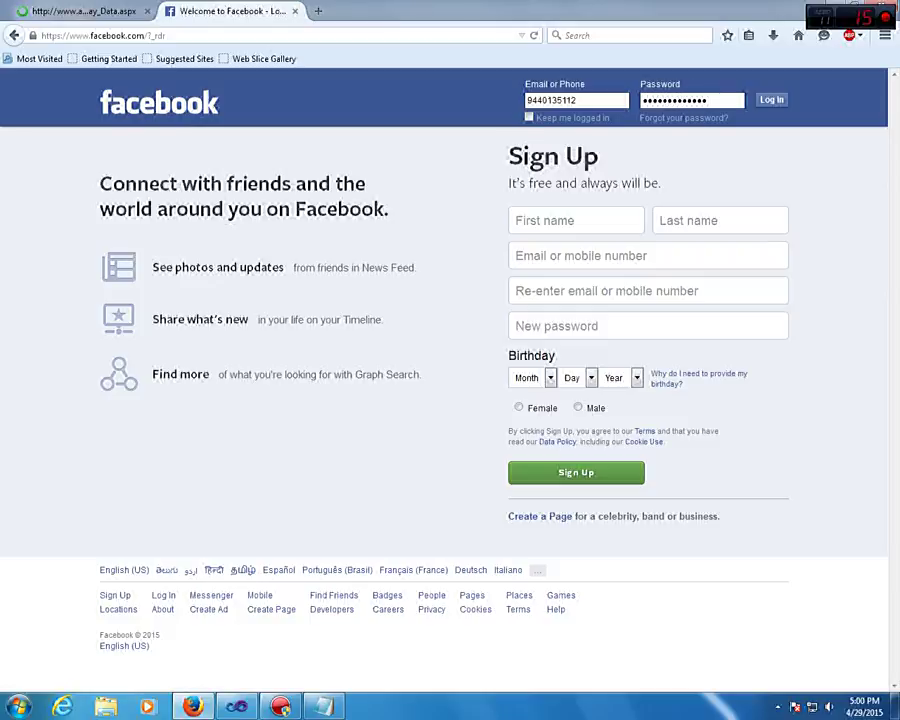